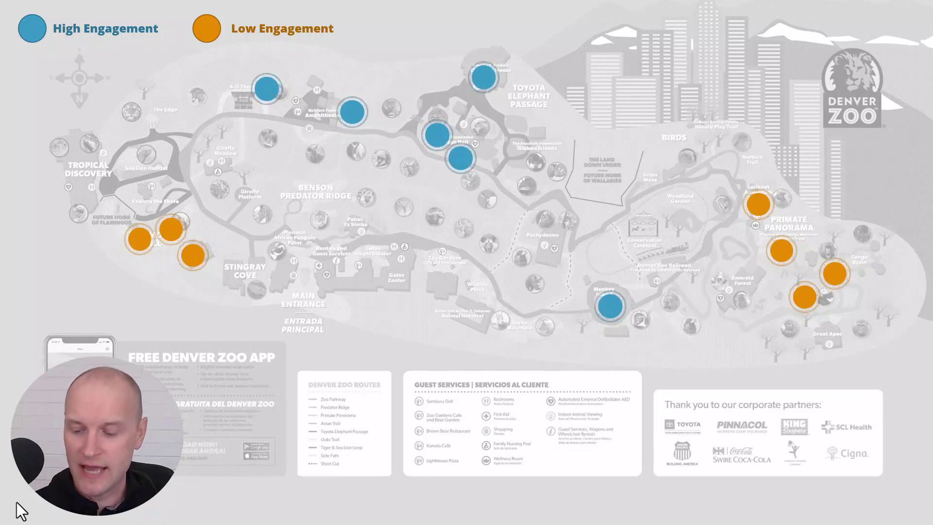
Leave the slide show and select the colourful map picture on slide 3.
key("Escape")
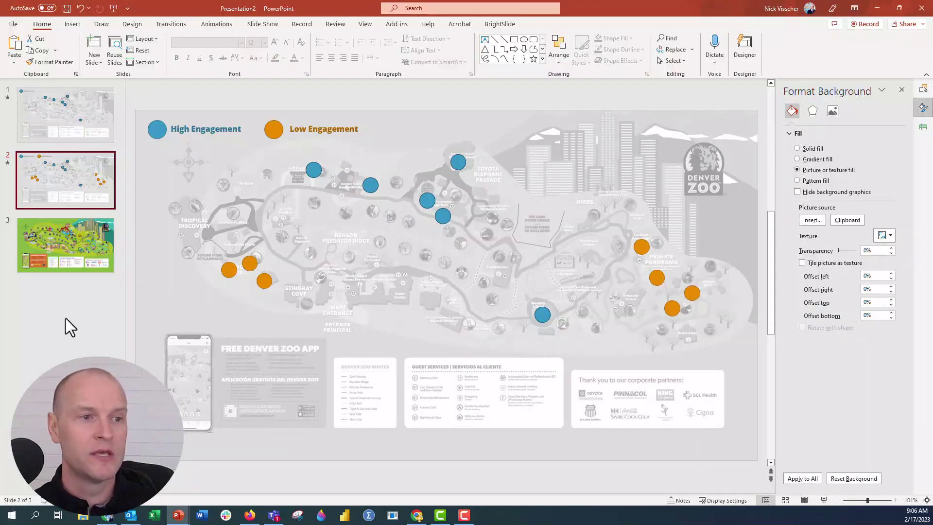
left_click(83, 251)
left_click(156, 117)
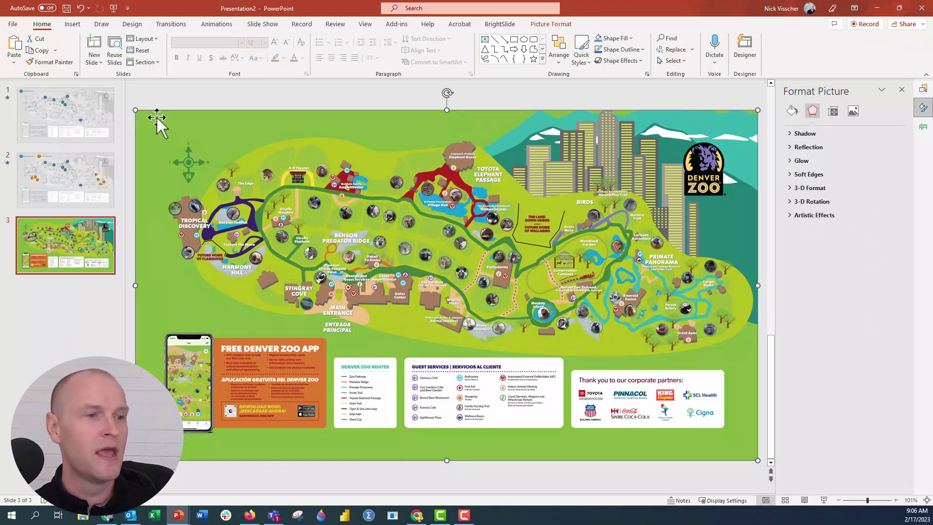
left_click(113, 229)
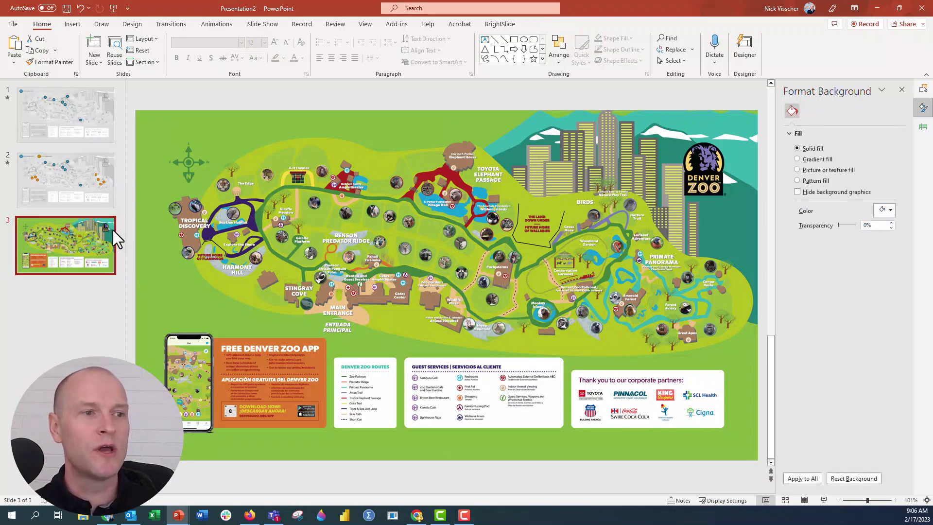
left_click(149, 156)
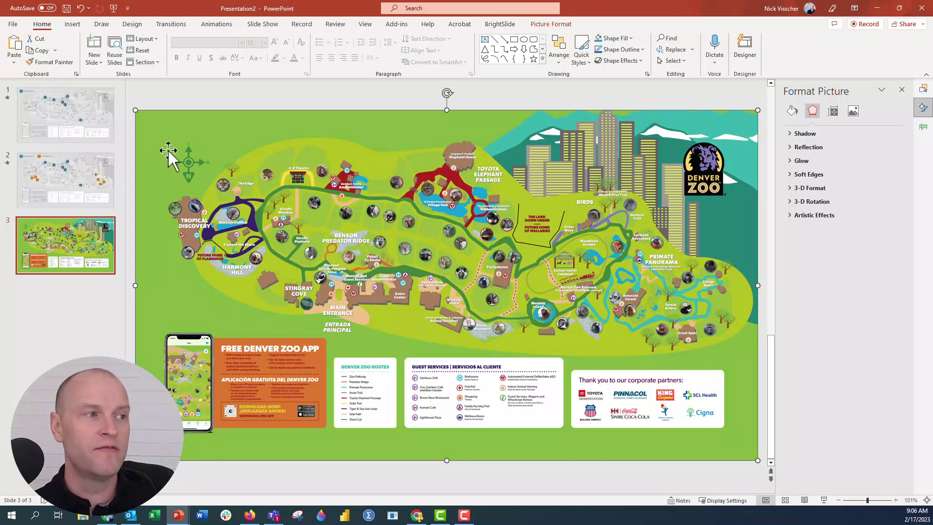
Recolor the map to Light Gray through Picture Format > Color.
left_click(538, 24)
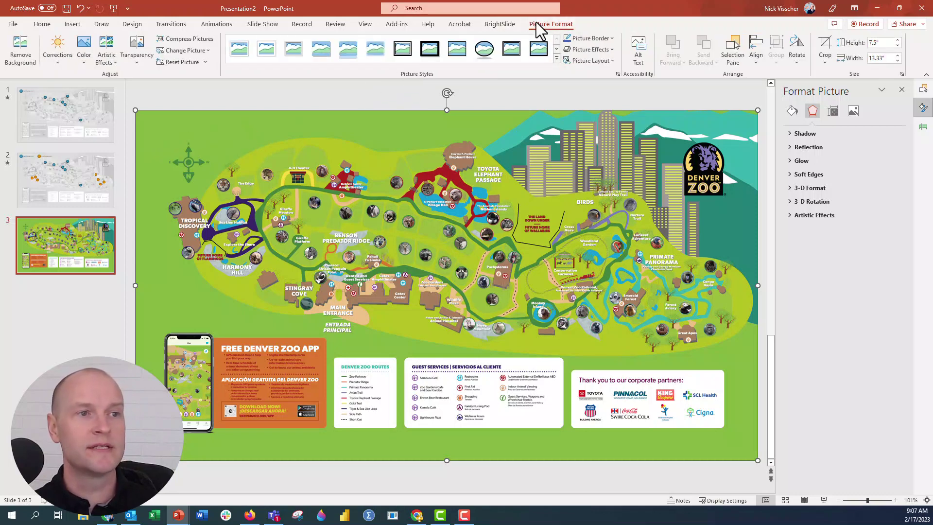
left_click(84, 63)
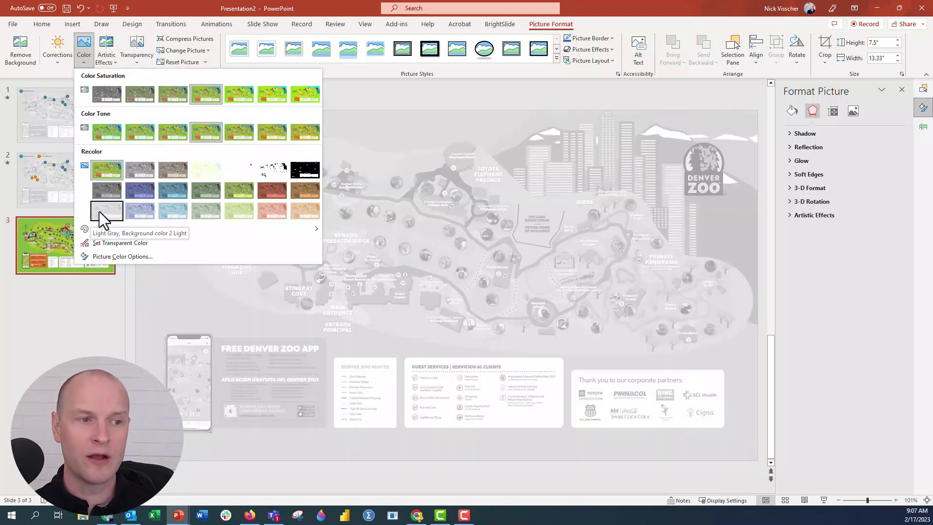
left_click(99, 211)
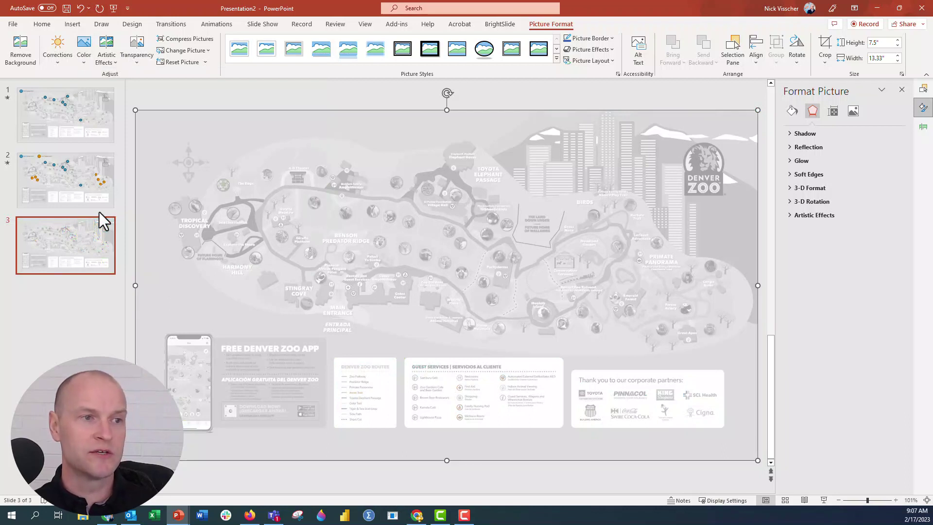
left_click(145, 101)
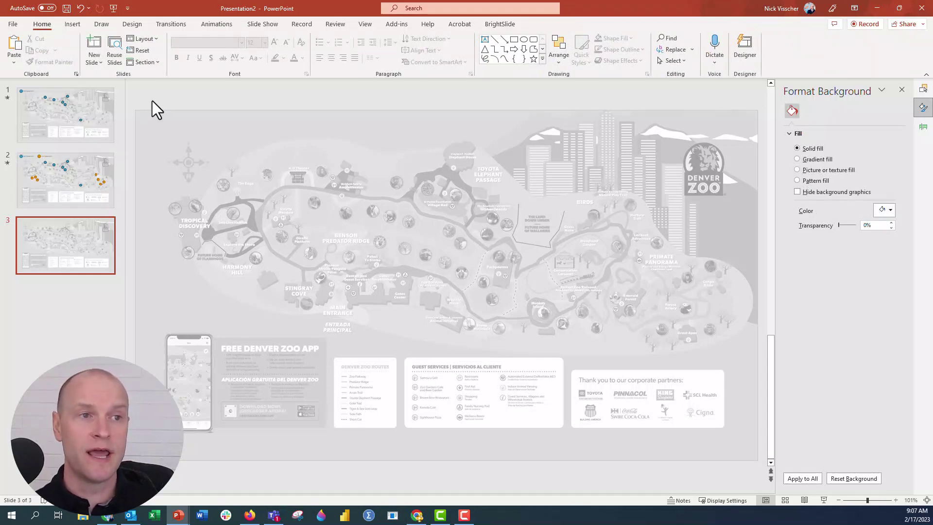
Insert a small oval at the map's top-left with a light-blue style and no outline.
left_click(72, 24)
left_click(176, 61)
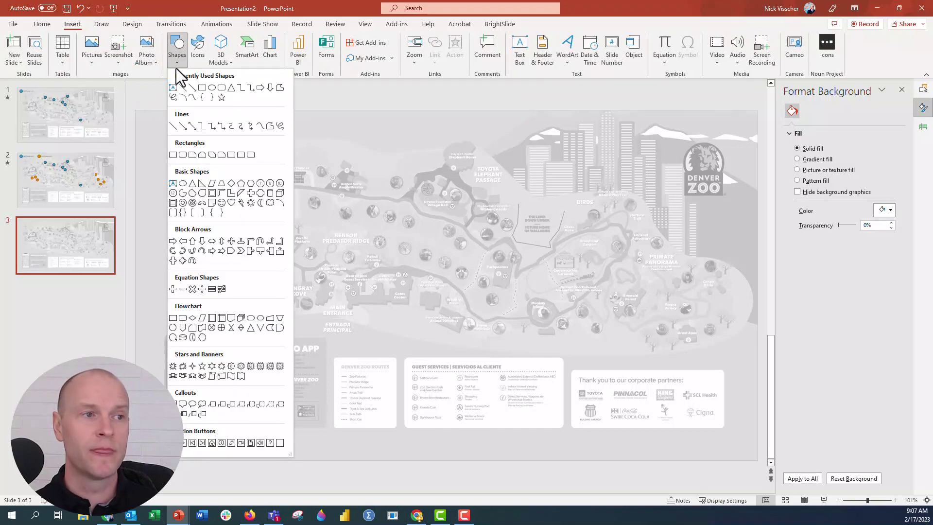
left_click(214, 91)
left_click(187, 140)
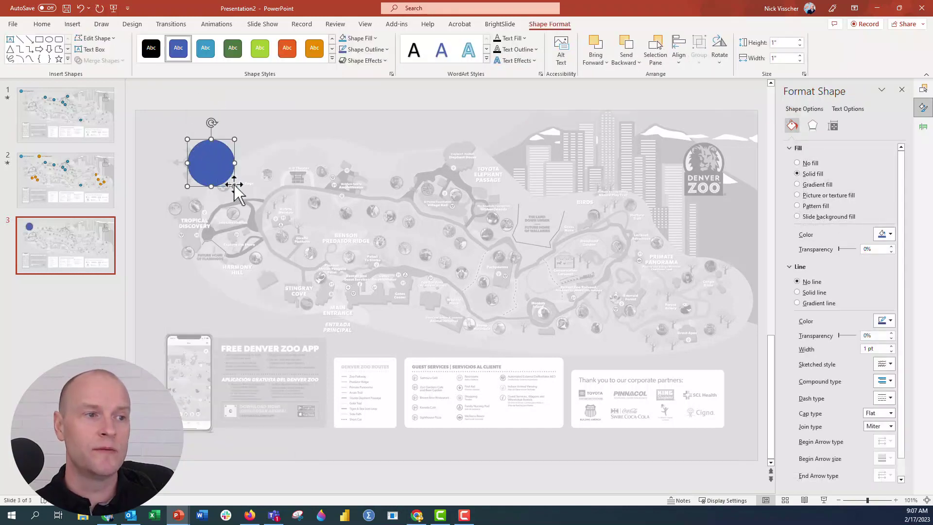
left_click_drag(233, 185, 225, 131)
left_click(209, 52)
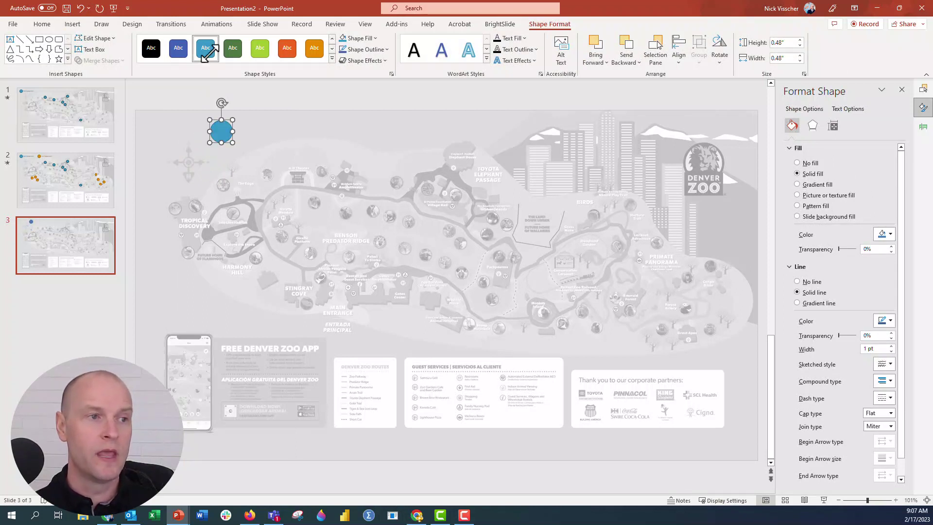
left_click(804, 284)
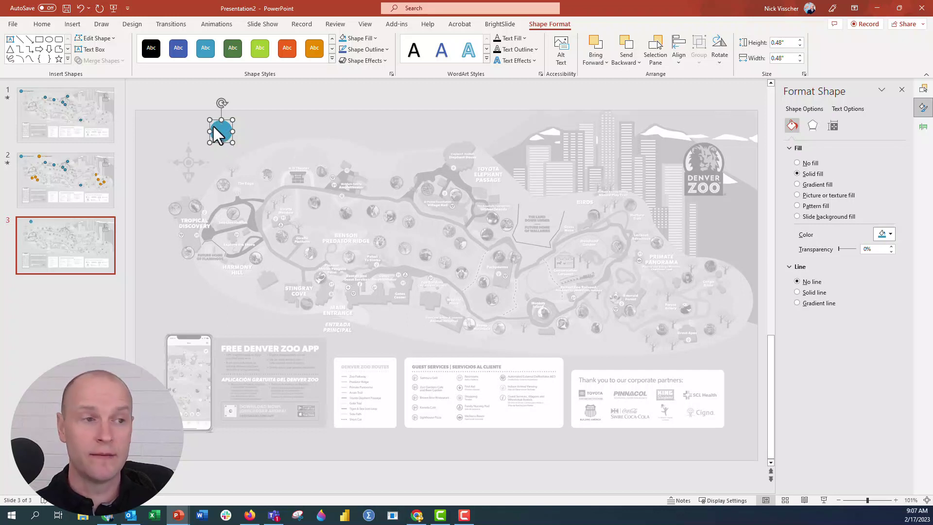
Duplicate the circle beside the original and give the copy no fill and a solid blue outline.
key("ctrl+d")
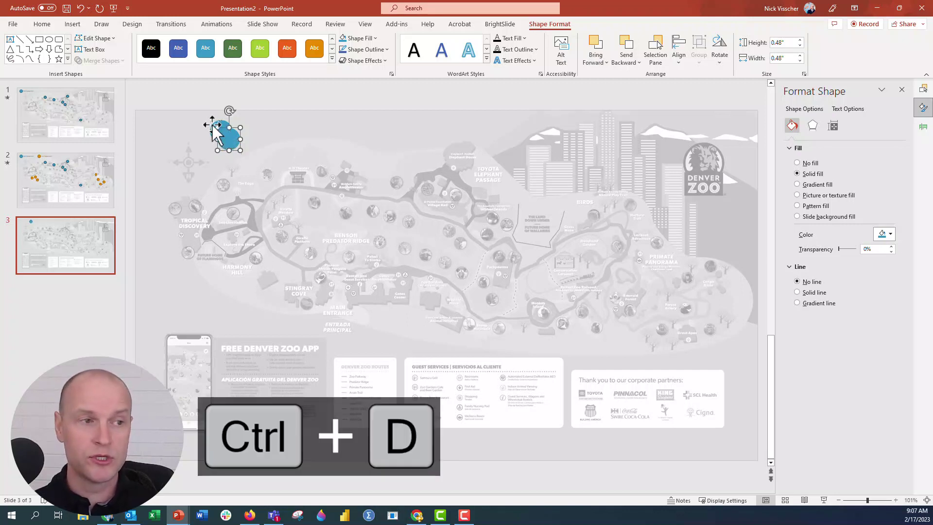
left_click_drag(217, 133, 250, 130)
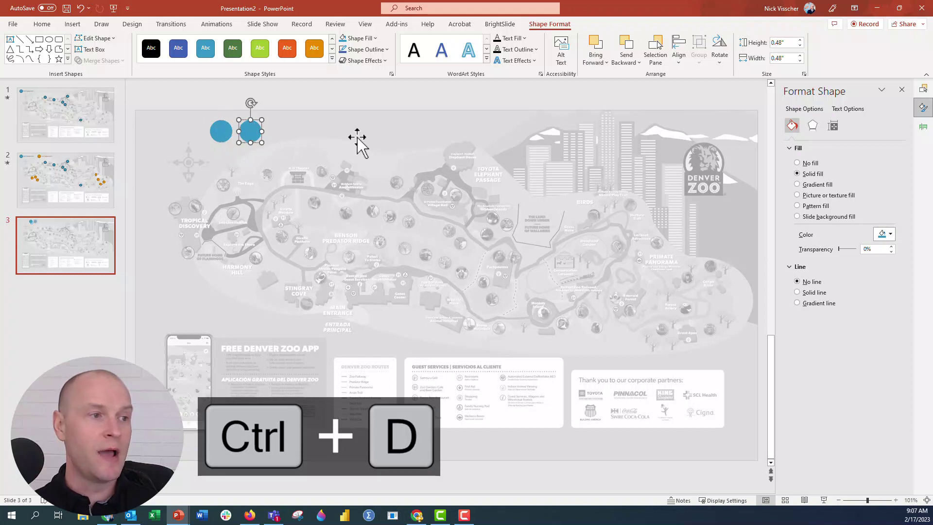
left_click(803, 164)
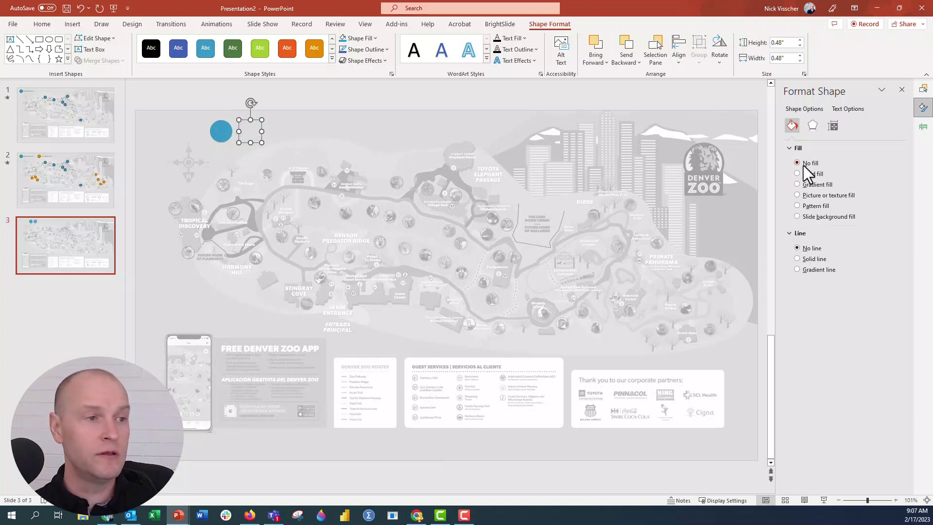
left_click(815, 262)
left_click(885, 287)
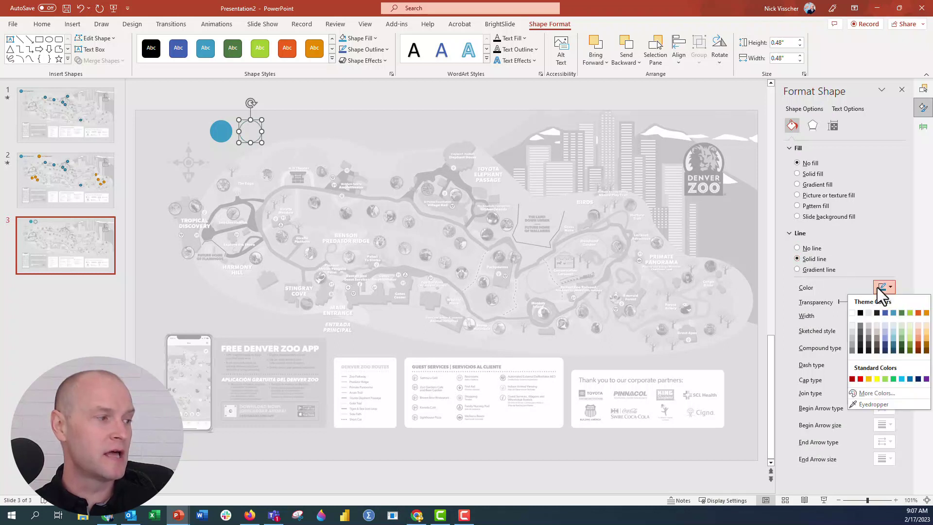
left_click(893, 344)
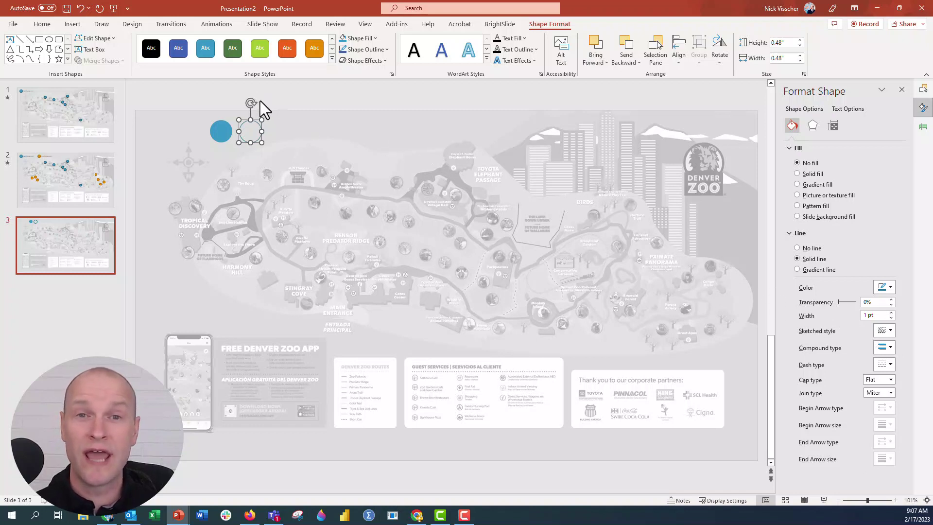
Apply the Grow/Shrink emphasis animation to the hollow circle and show the Animation Pane.
left_click(226, 28)
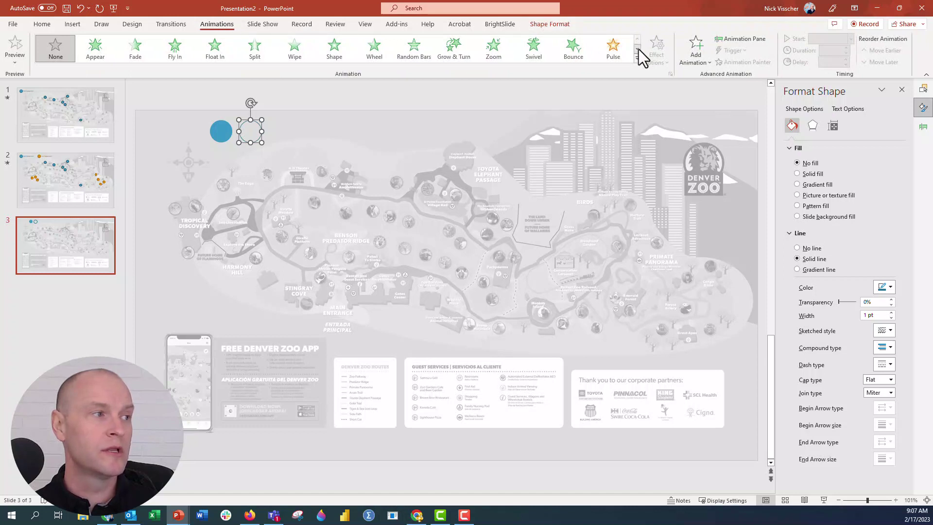
left_click(637, 48)
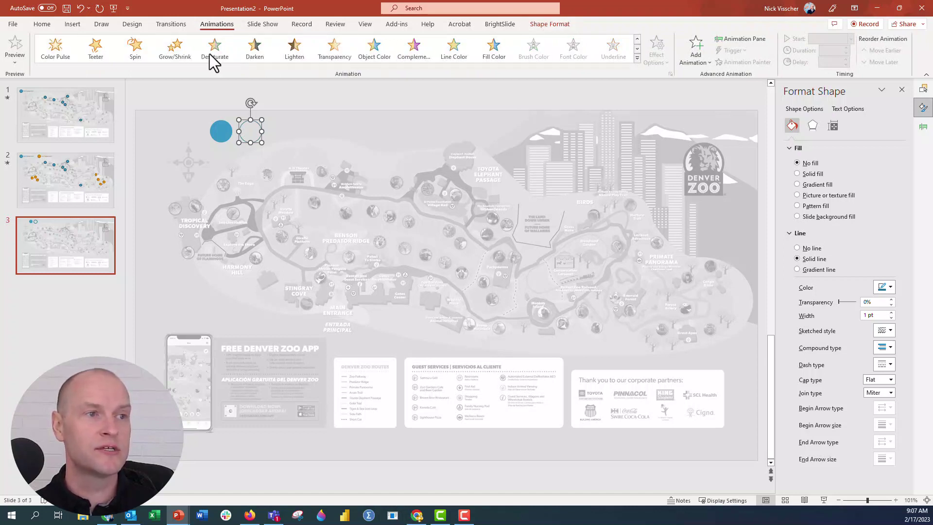
left_click(186, 55)
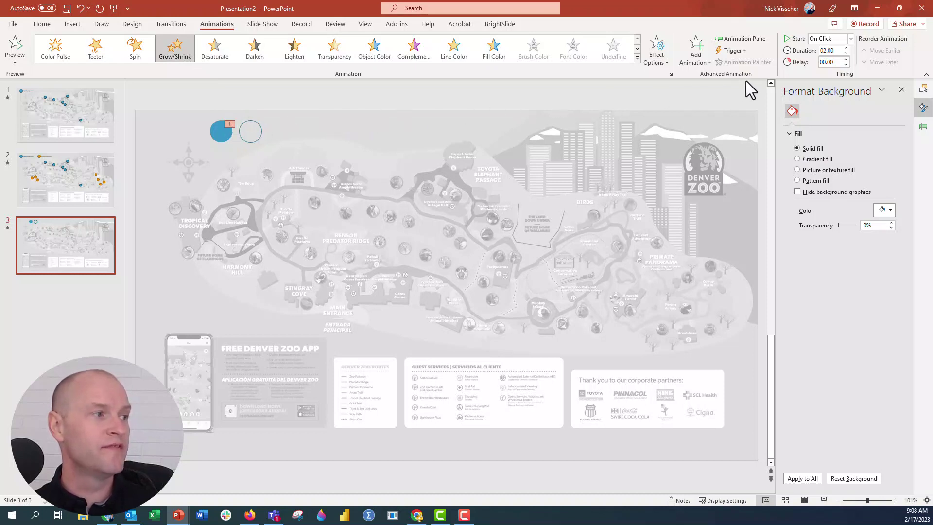
left_click(762, 38)
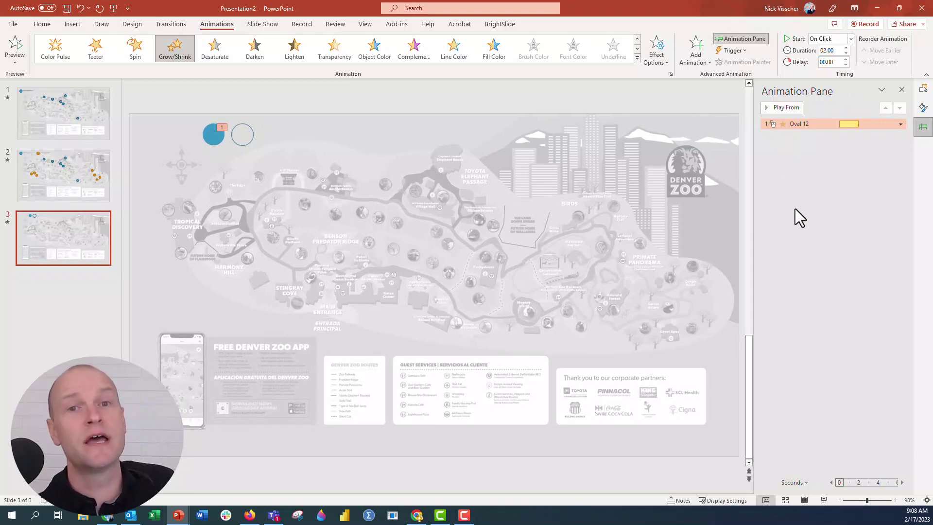
Set Oval 12's Grow/Shrink timing to 1 second (Fast), repeating Until End of Slide.
right_click(799, 125)
left_click(829, 168)
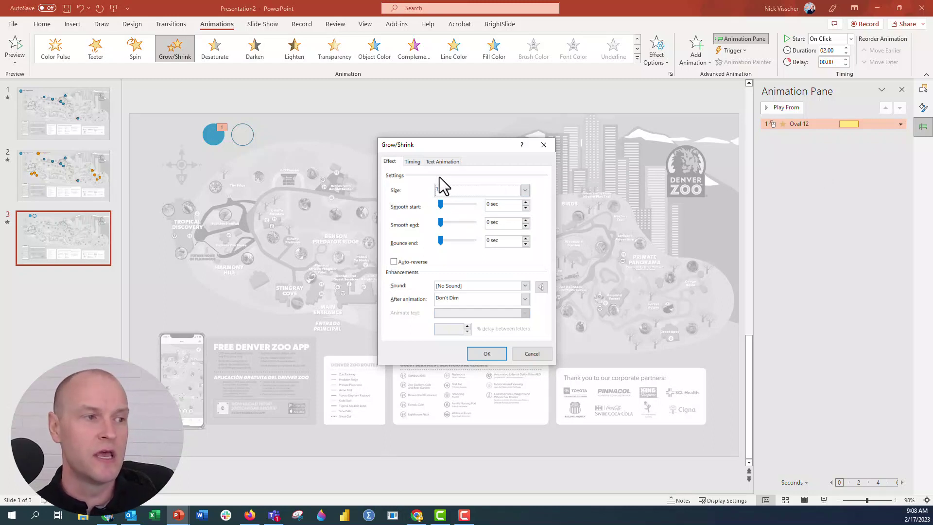
left_click(413, 163)
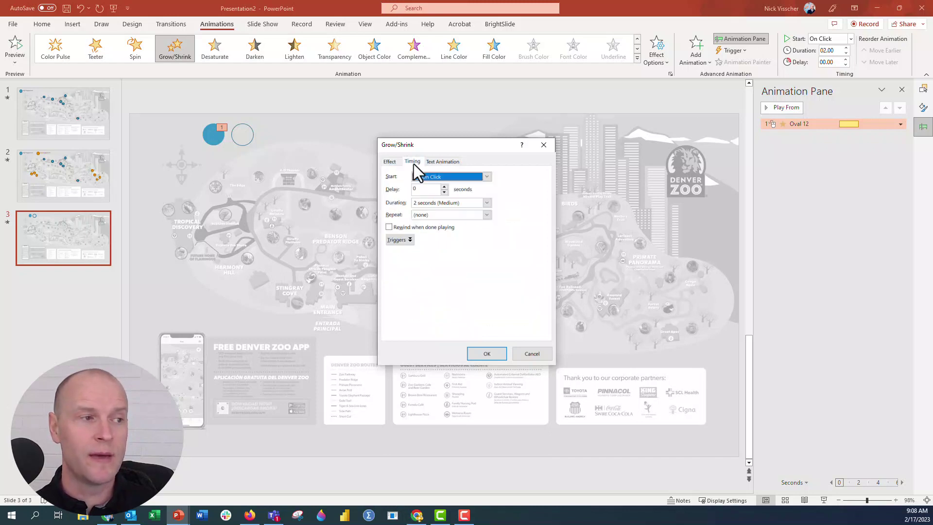
left_click(486, 202)
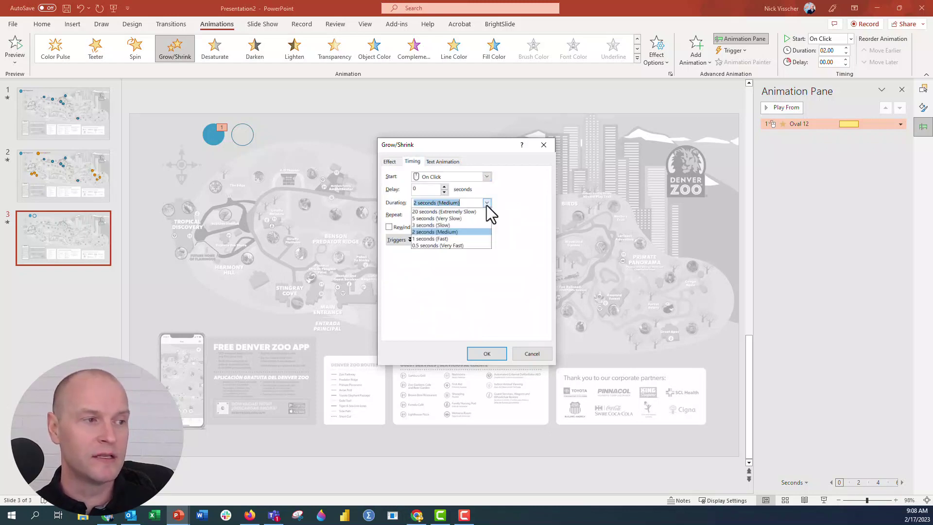
left_click(479, 239)
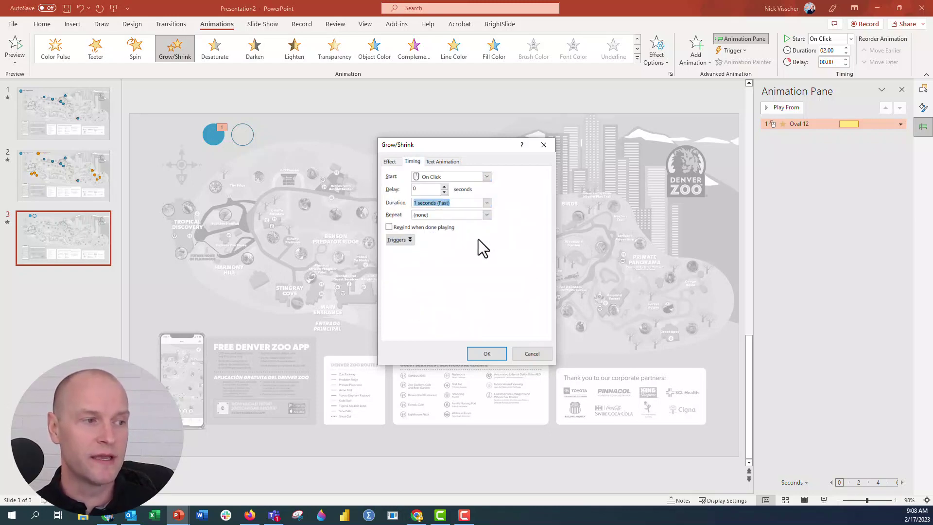
left_click(486, 215)
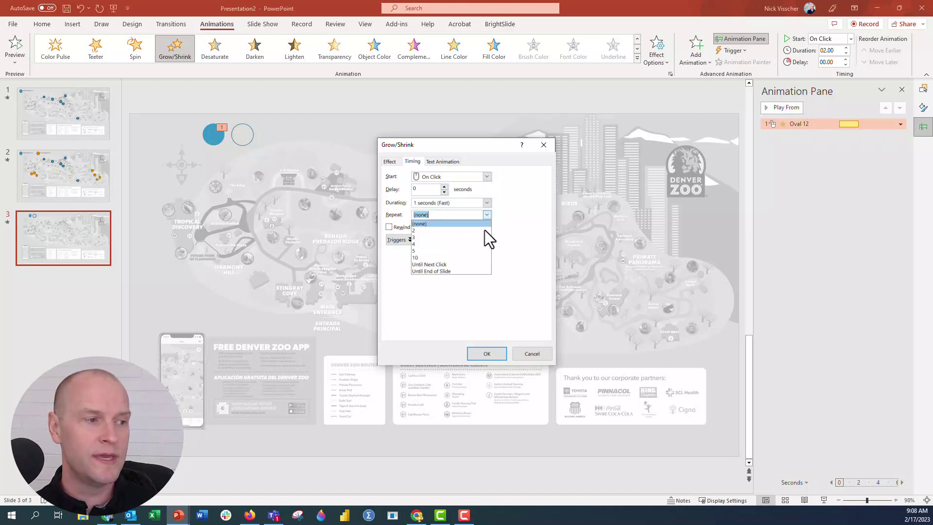
left_click(474, 271)
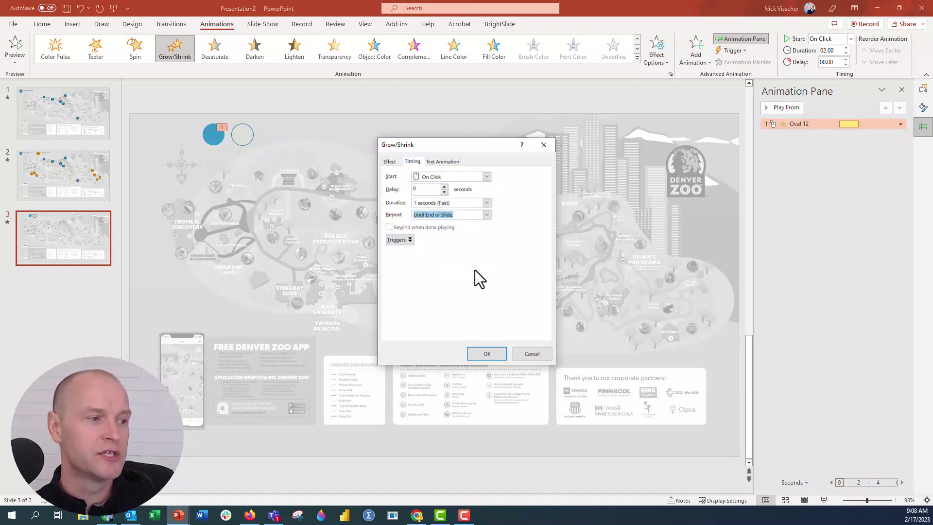
left_click(486, 353)
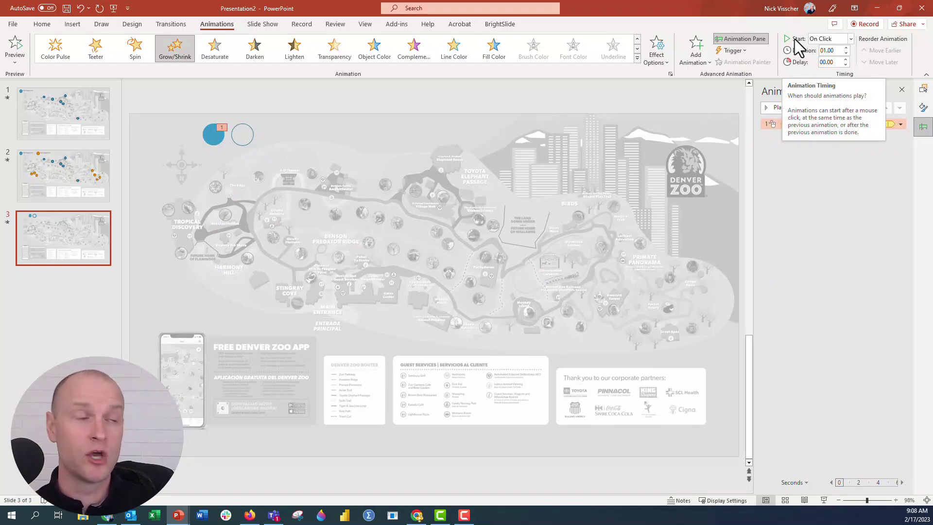
Set Oval 12's pulse to start With Previous.
left_click(851, 39)
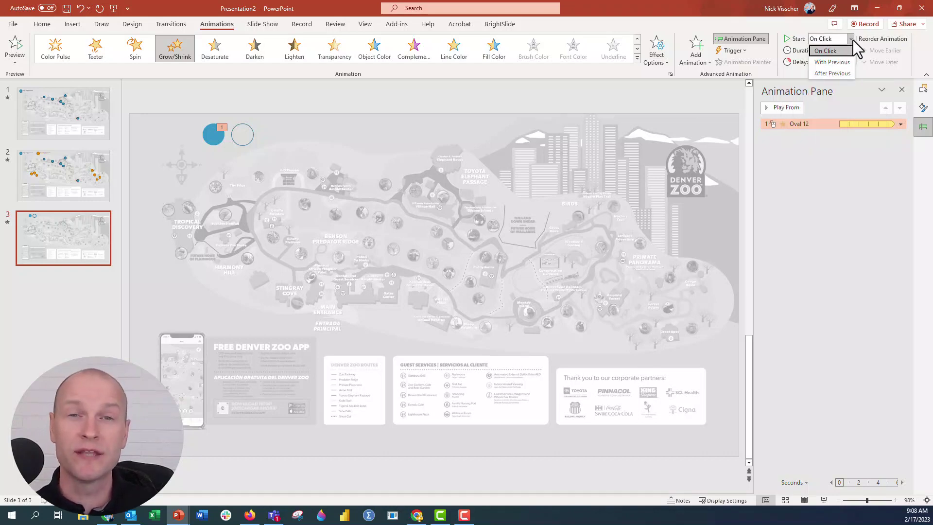
left_click(847, 62)
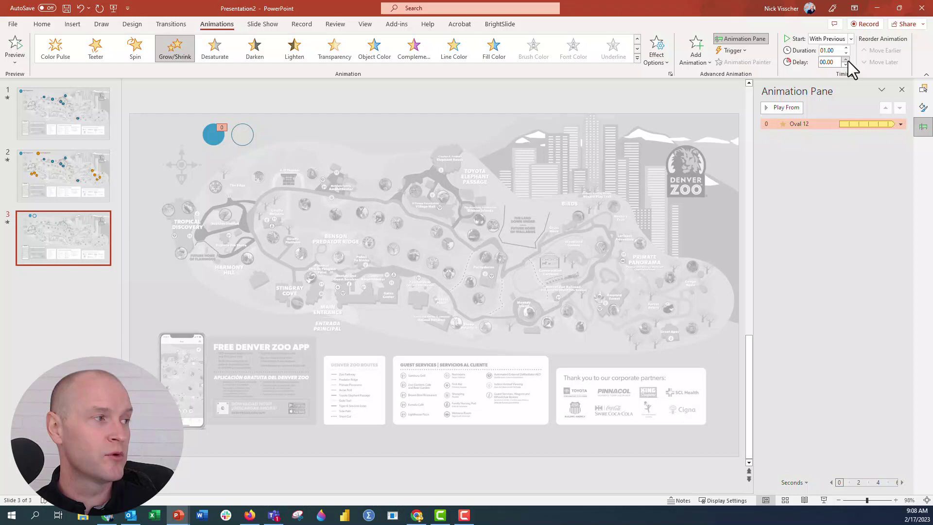
left_click(249, 127)
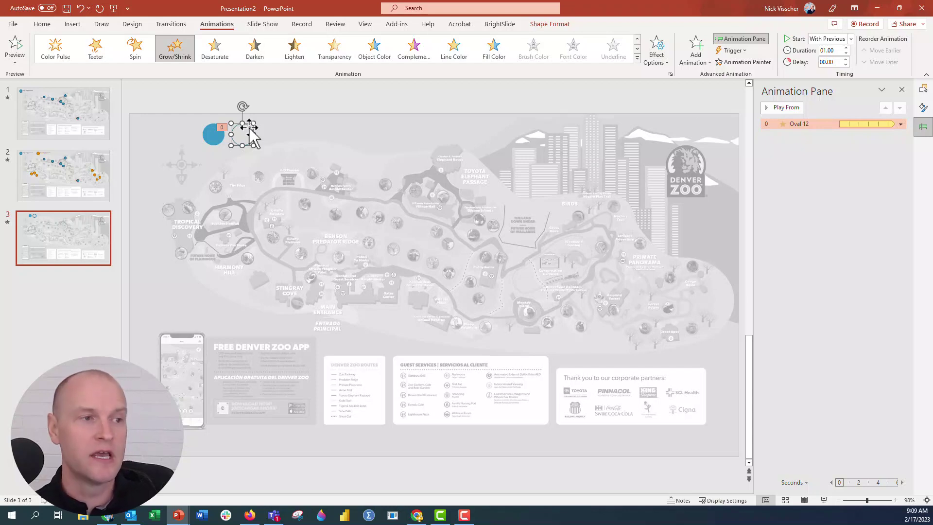
key("Escape")
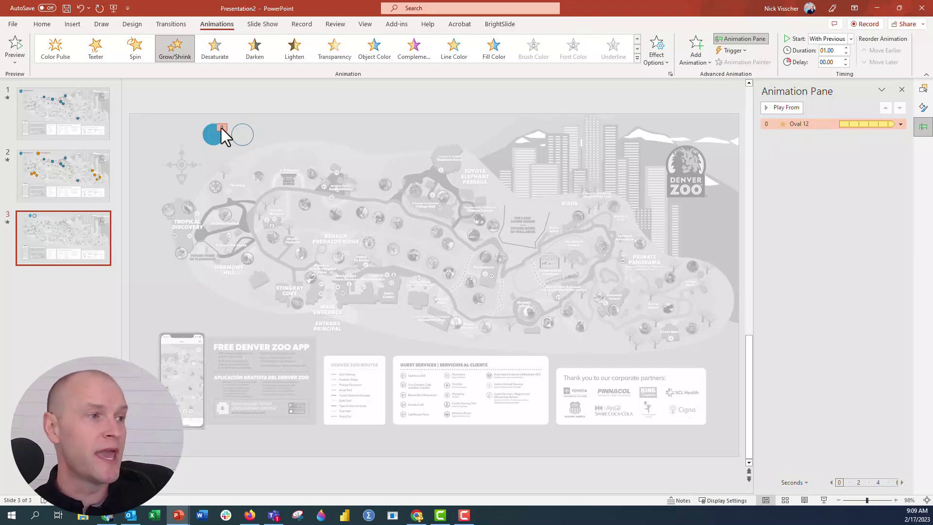
left_click(710, 63)
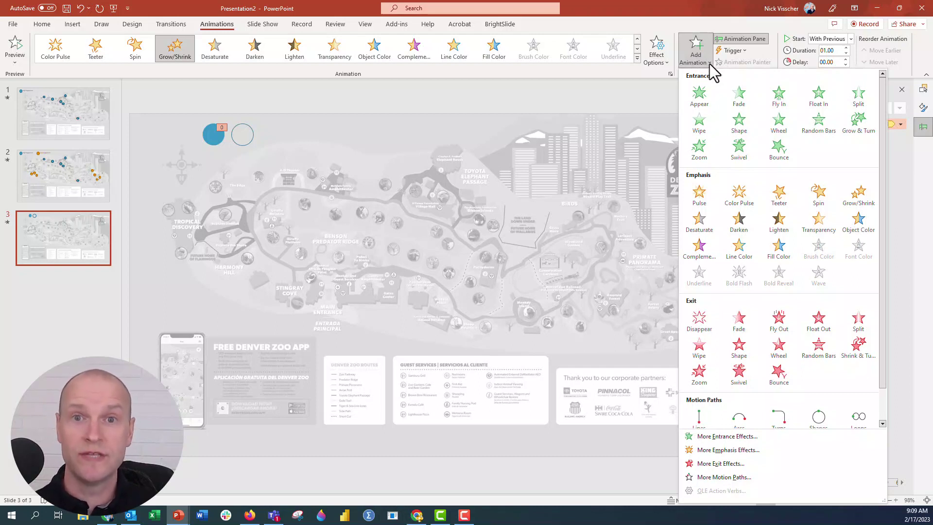
Add a Fade exit animation to the ring, starting With Previous.
left_click(738, 333)
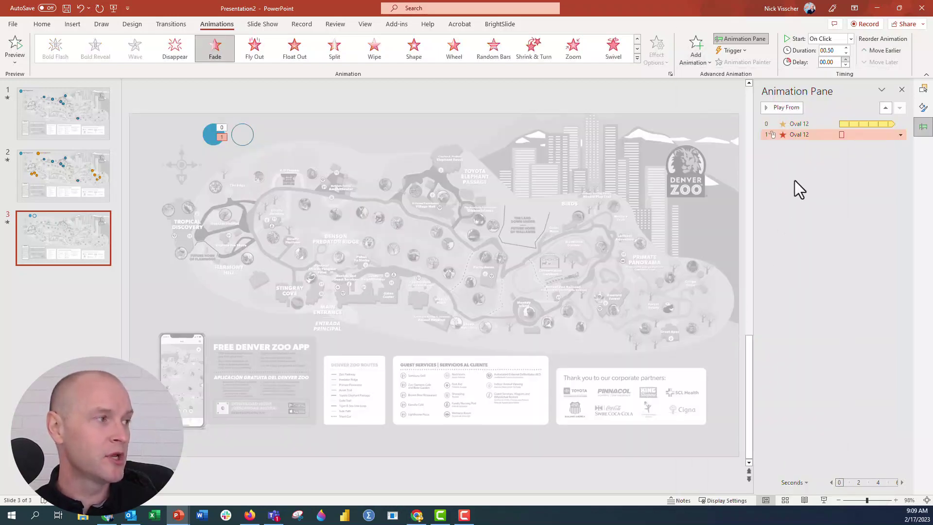
left_click(850, 39)
left_click(844, 63)
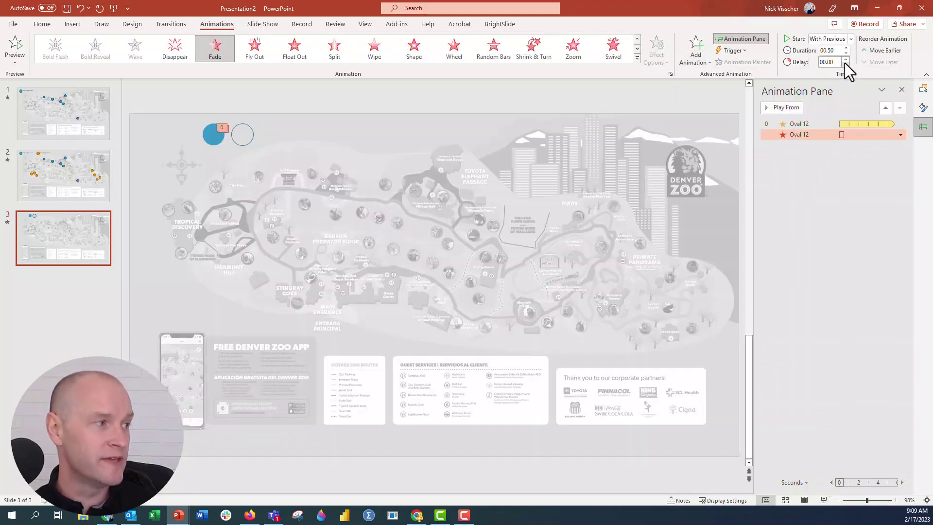
Set the Fade's timing to 1 second, repeating Until End of Slide.
right_click(816, 138)
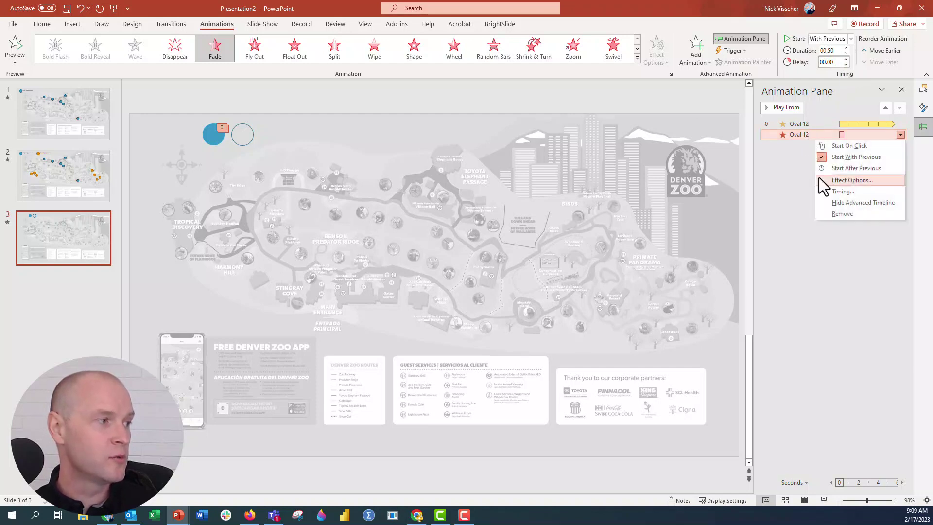
left_click(819, 179)
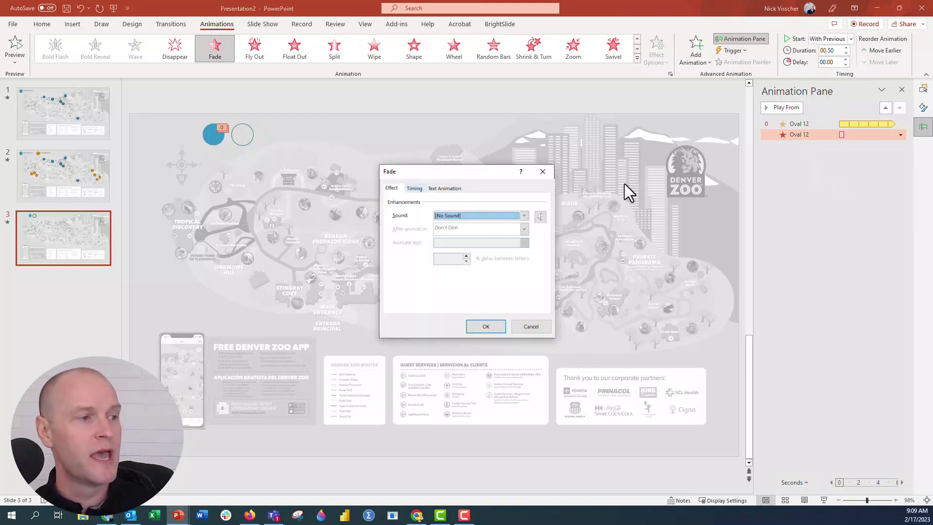
left_click(419, 190)
left_click(489, 230)
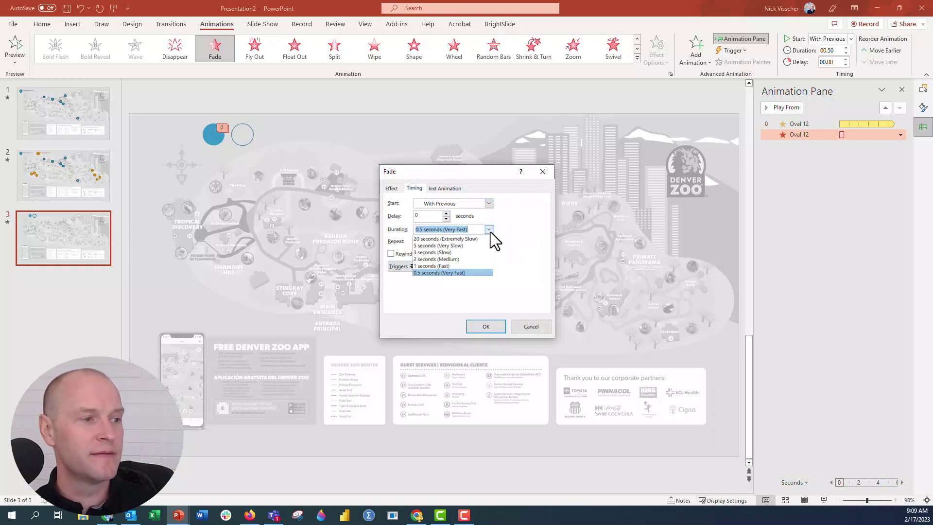
left_click(475, 266)
left_click(488, 241)
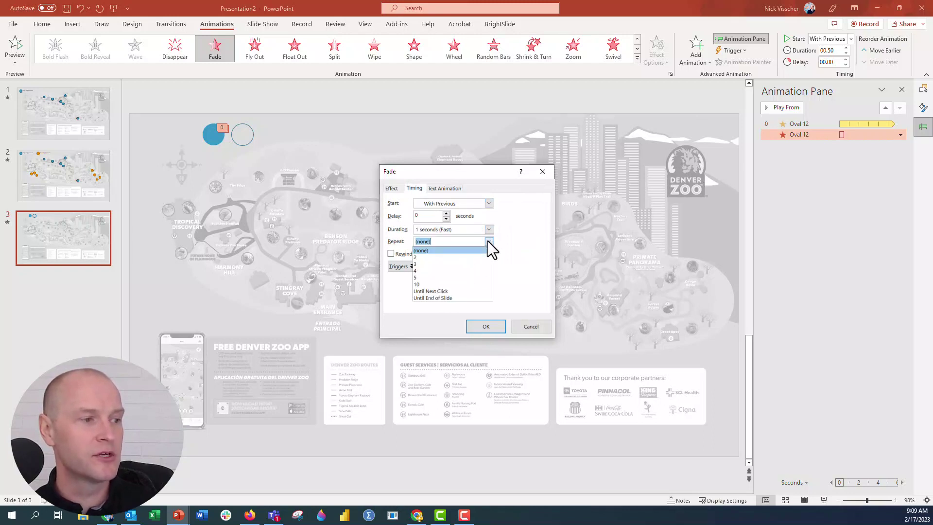
left_click(456, 297)
left_click(482, 326)
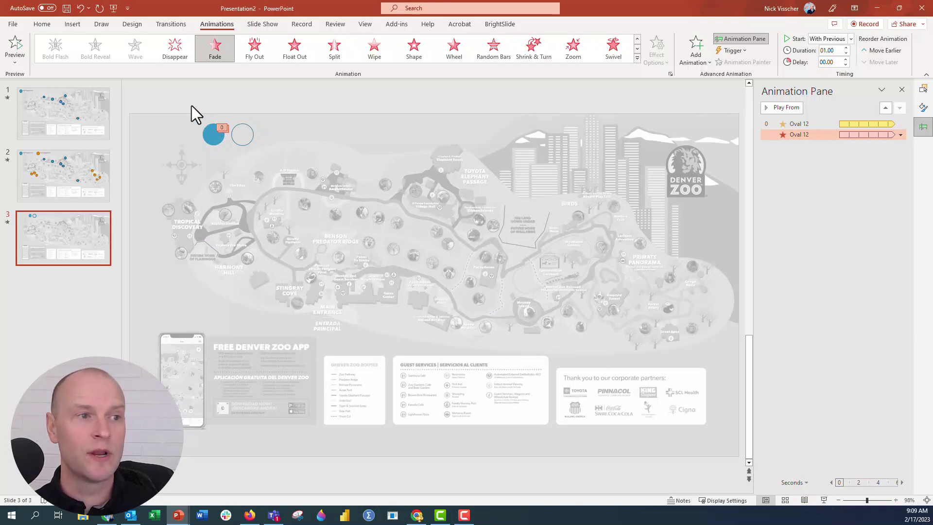
Align the ring and blue dot with Align Center and Align Top so they stack.
left_click_drag(191, 106, 286, 167)
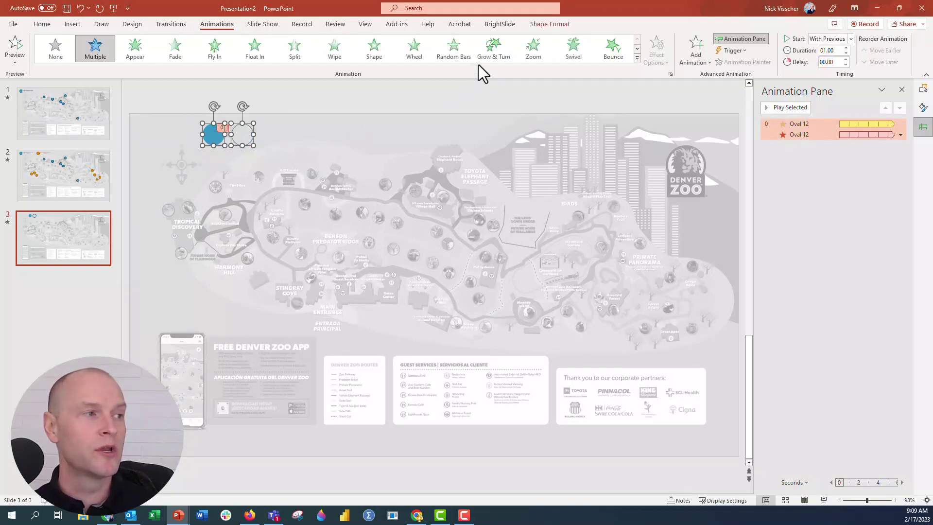
left_click(551, 25)
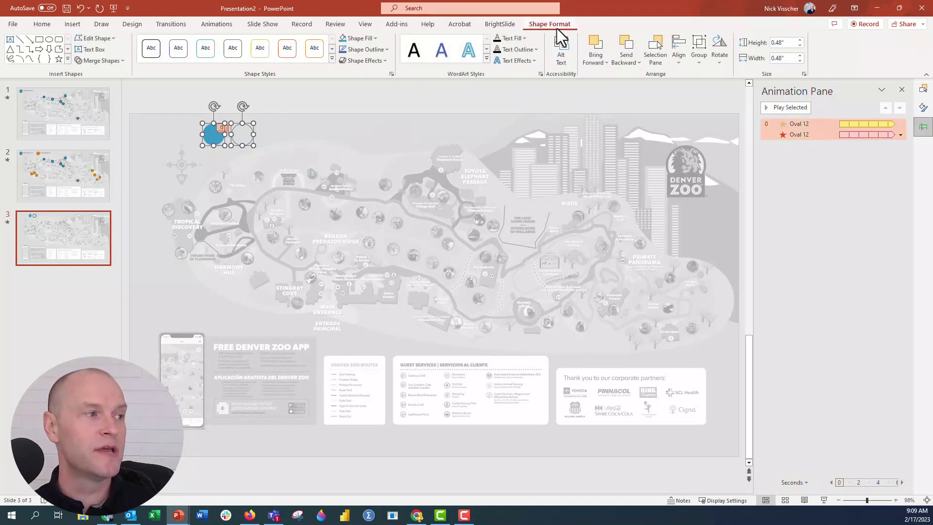
left_click(674, 63)
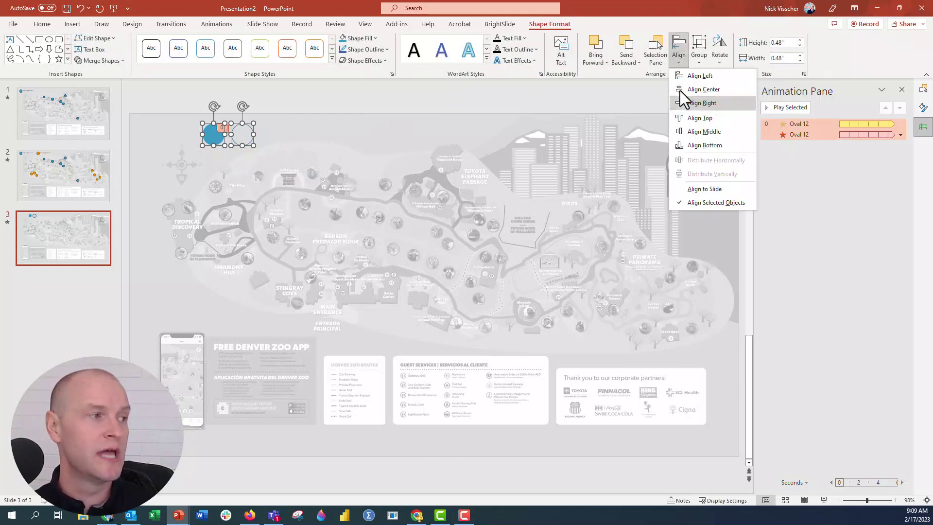
left_click(680, 90)
left_click(678, 53)
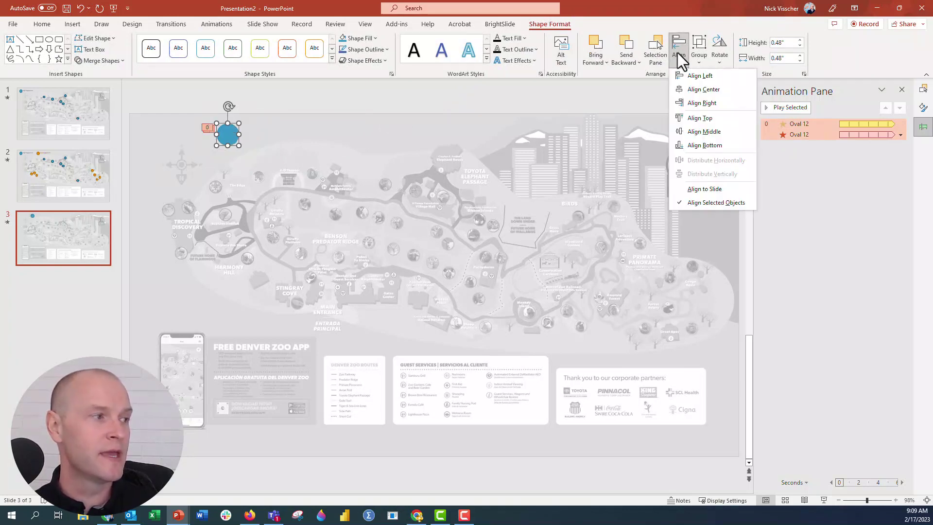
left_click(685, 121)
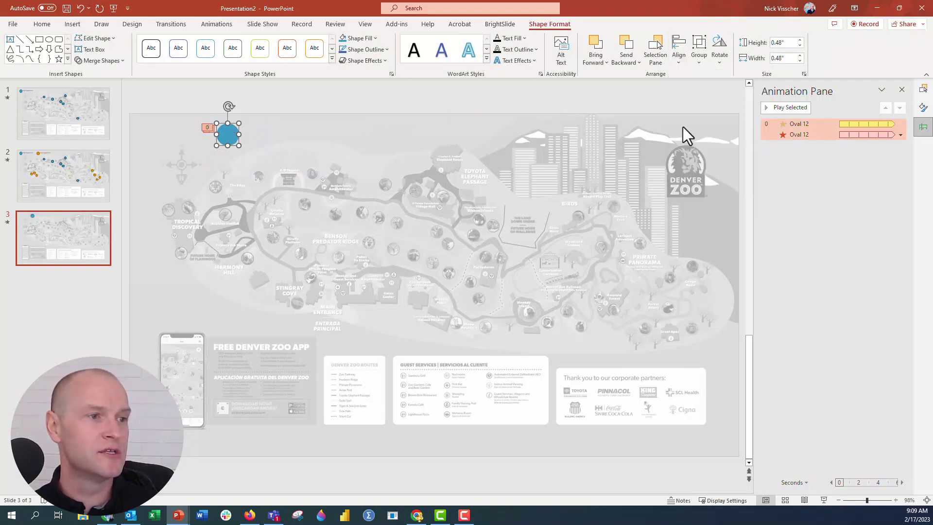
left_click(279, 95)
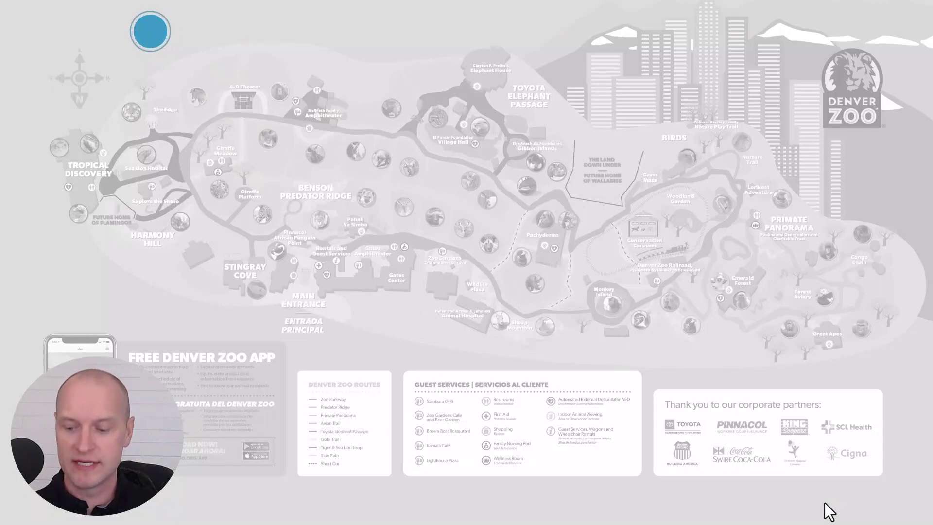
key("Escape")
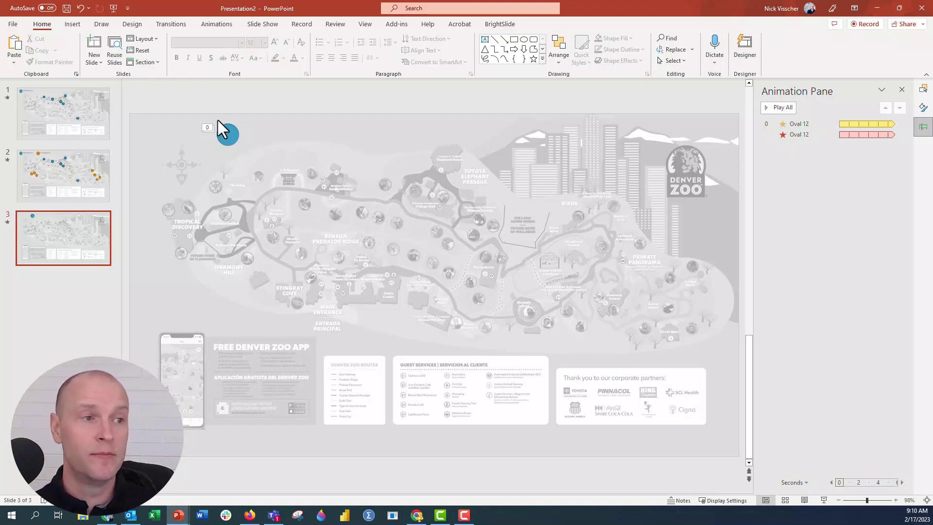
Select the stacked ring and blue dot together with their animations.
left_click_drag(194, 100, 257, 162)
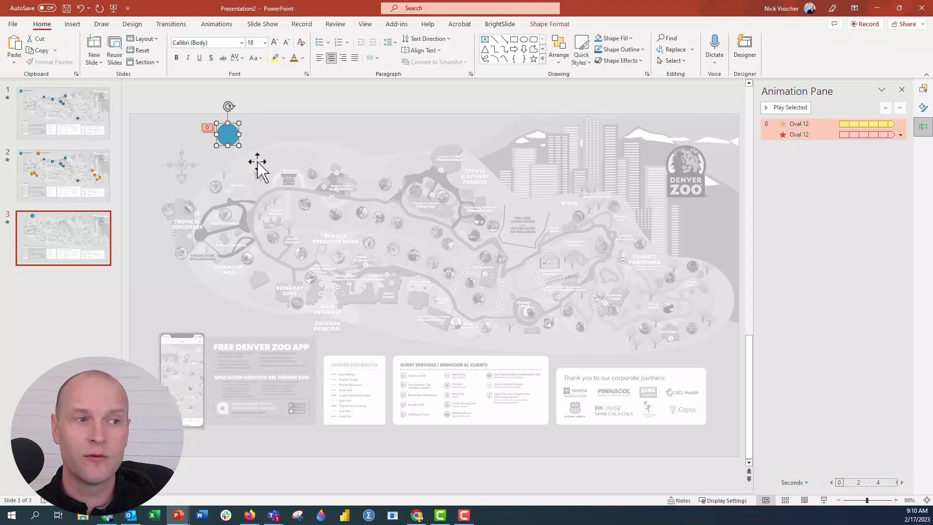
right_click(228, 133)
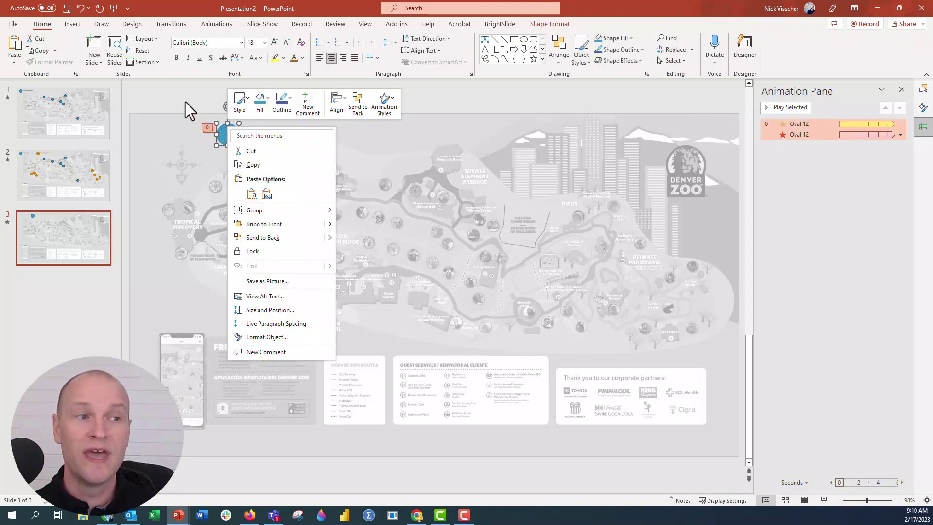
key("Escape")
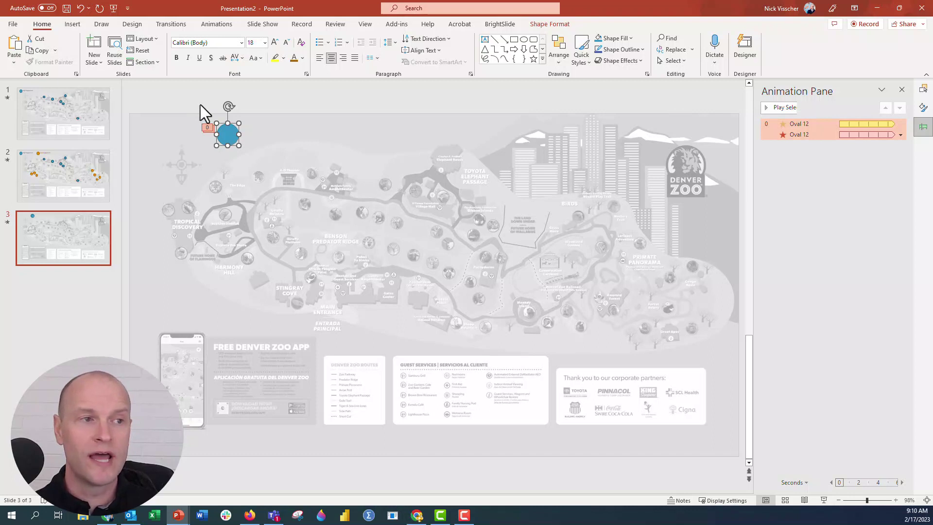
left_click(200, 104)
left_click_drag(192, 98, 285, 187)
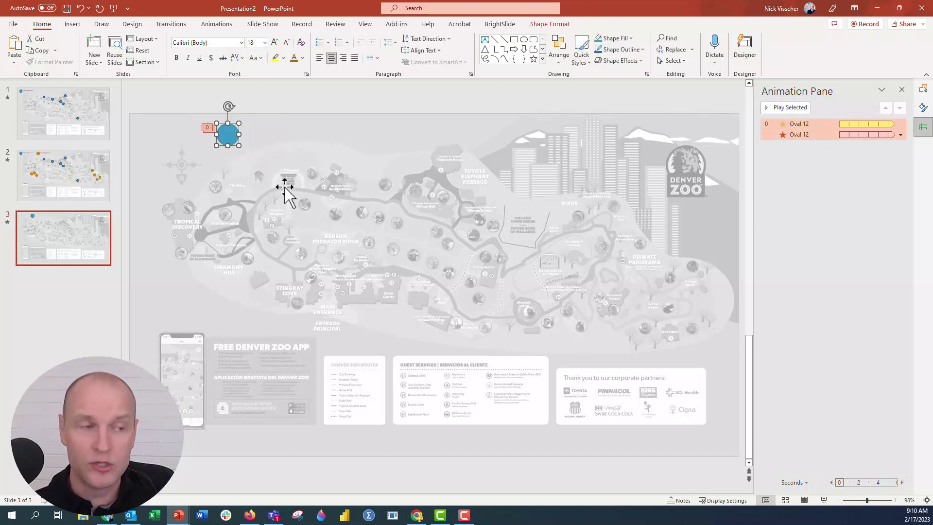
Duplicate the animated circle twice and position the copies at spots on the map.
key("ctrl+d")
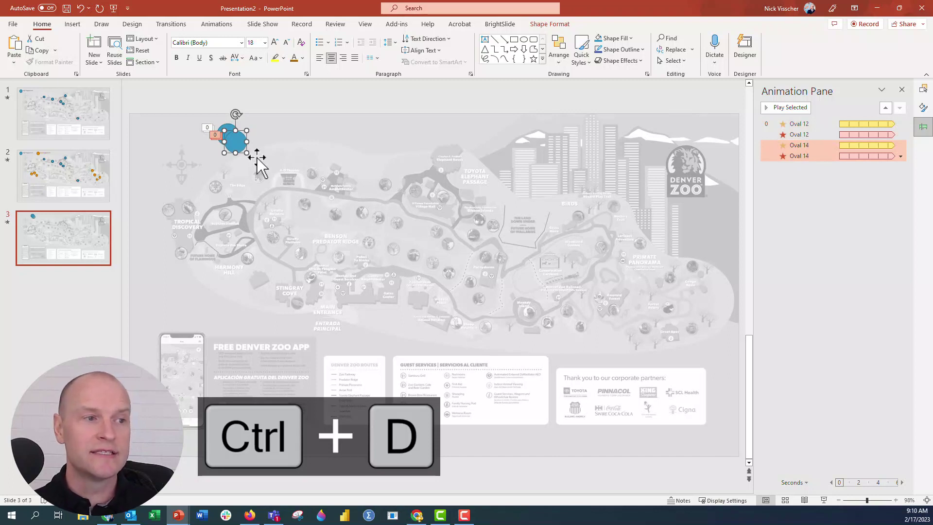
left_click_drag(246, 146, 347, 157)
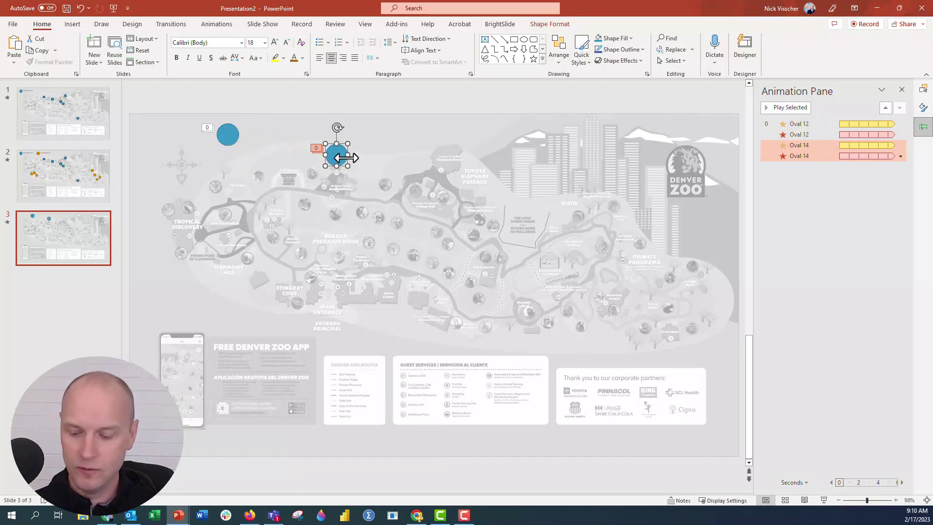
key("ctrl+d")
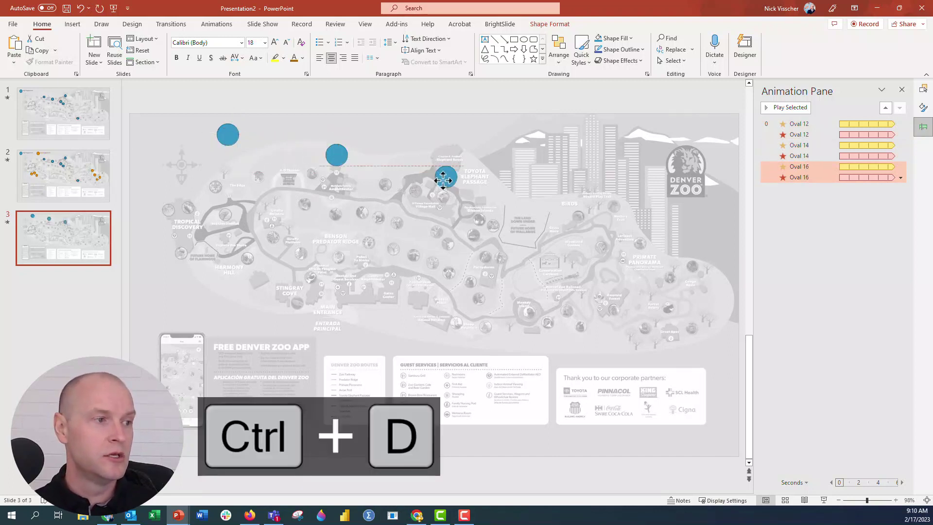
left_click_drag(443, 181, 443, 204)
left_click(304, 105)
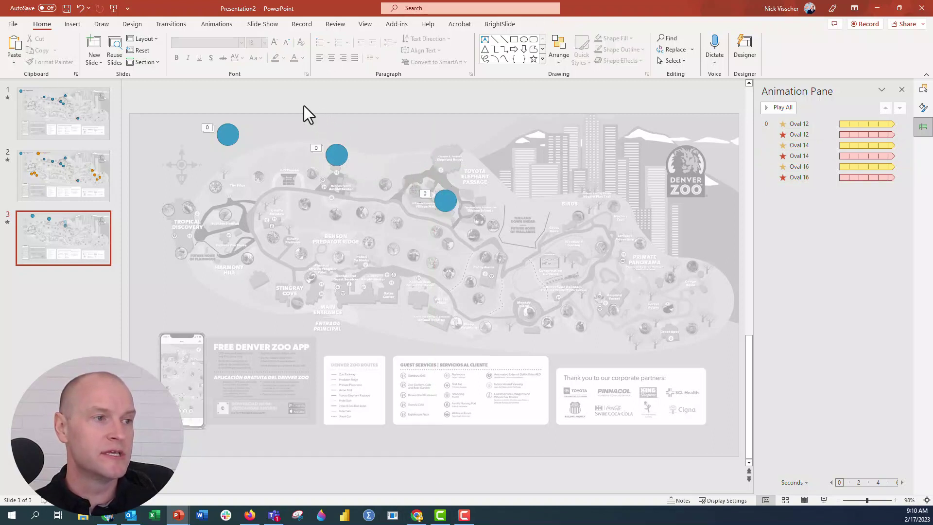
left_click_drag(297, 98, 381, 206)
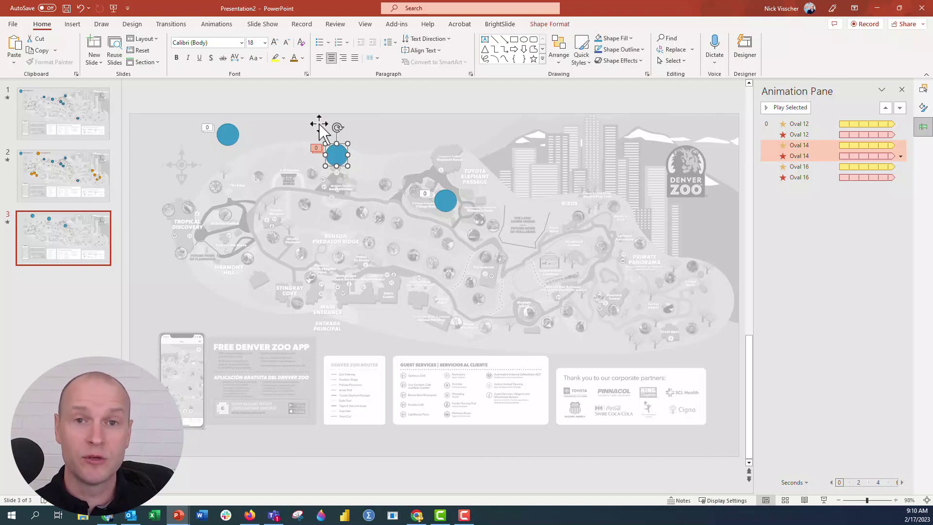
left_click_drag(336, 154, 354, 200)
Move the original circle down onto the map and add two more copies beside it.
left_click_drag(202, 98, 260, 167)
left_click_drag(236, 138, 477, 252)
key("ctrl+d")
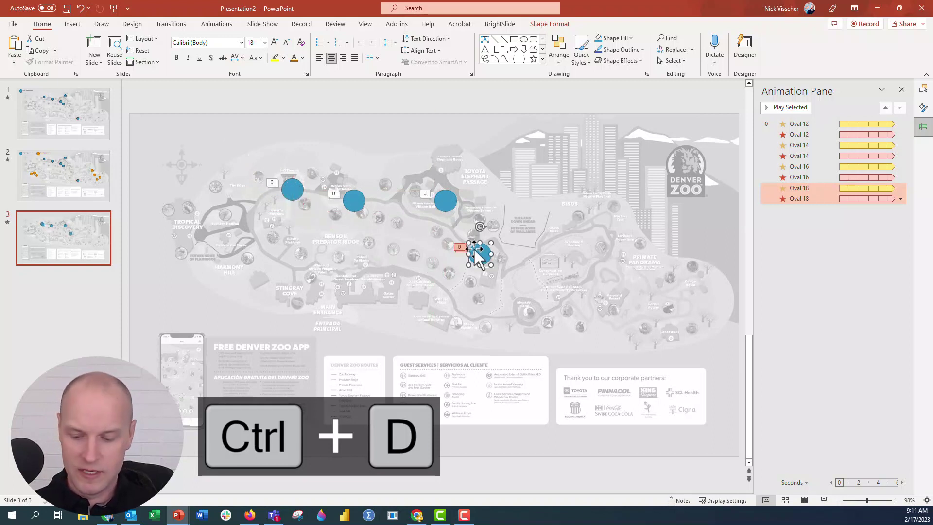
key("ctrl+d")
left_click_drag(668, 317, 432, 264)
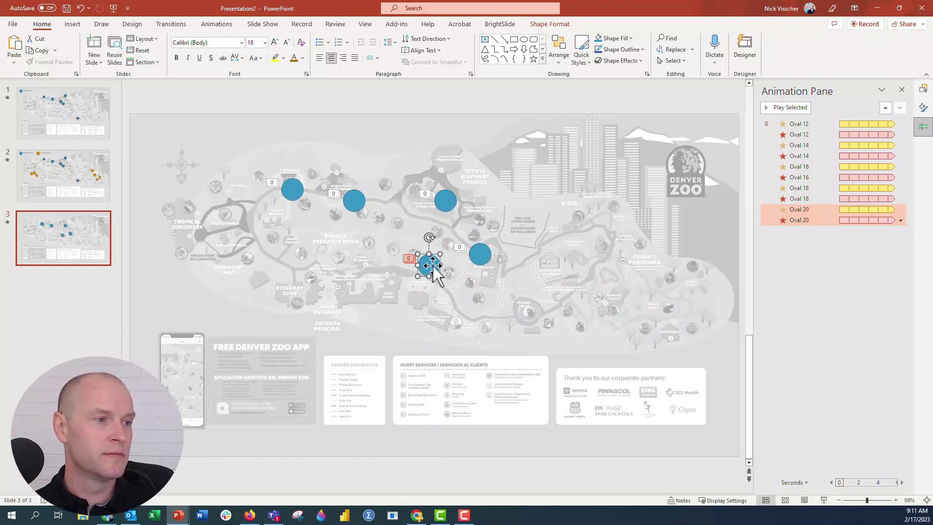
left_click(237, 97)
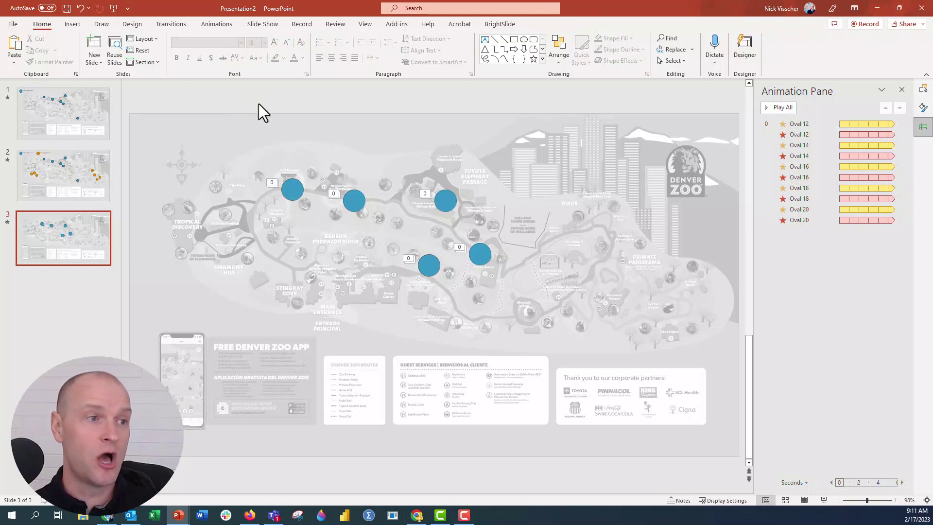
Duplicate the first blue circle and move the copy to the slide's top-left corner.
left_click_drag(258, 103, 321, 241)
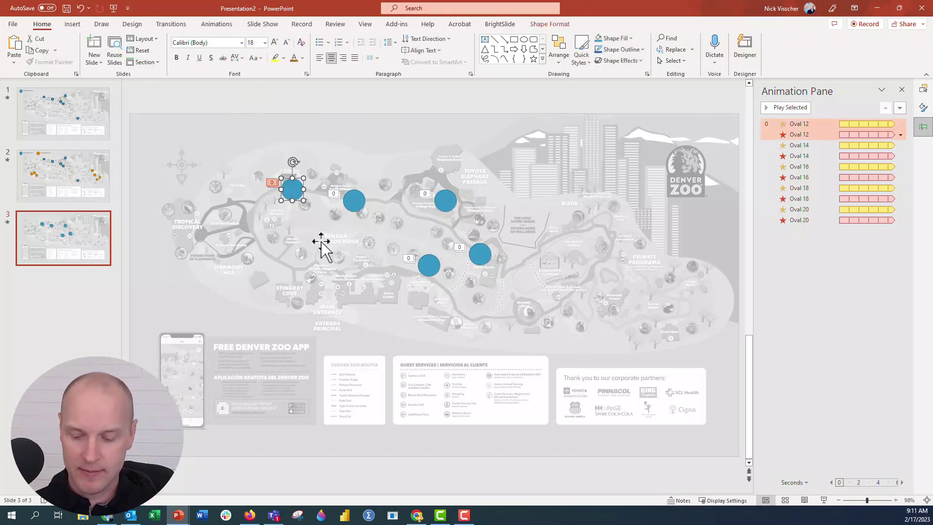
key("ctrl+d")
left_click_drag(296, 190, 210, 138)
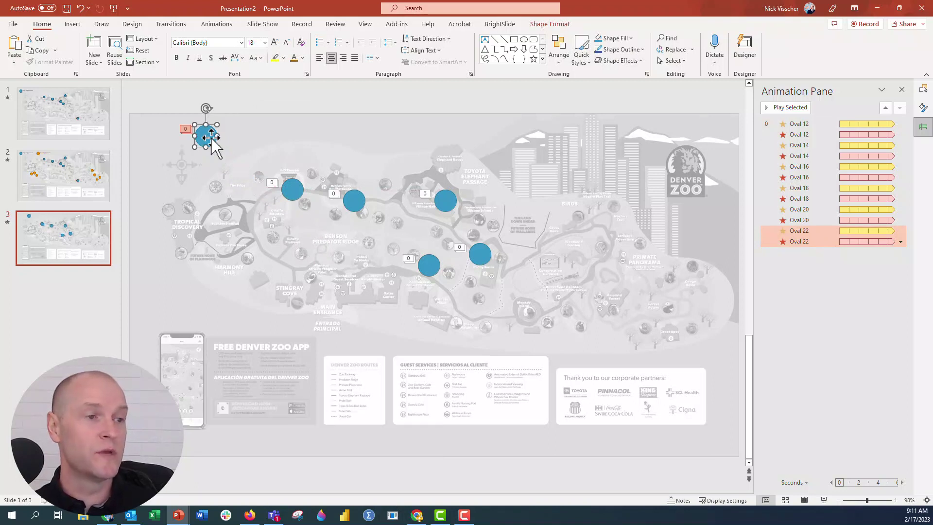
left_click(216, 111)
left_click(206, 136)
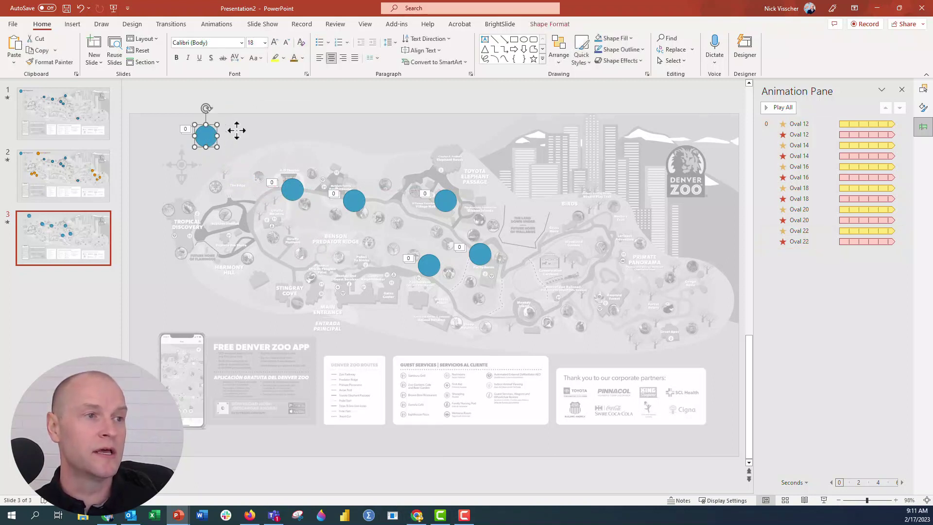
Try Shape Format styles on the top-left copy, delete it, and duplicate the first circle again.
left_click(541, 27)
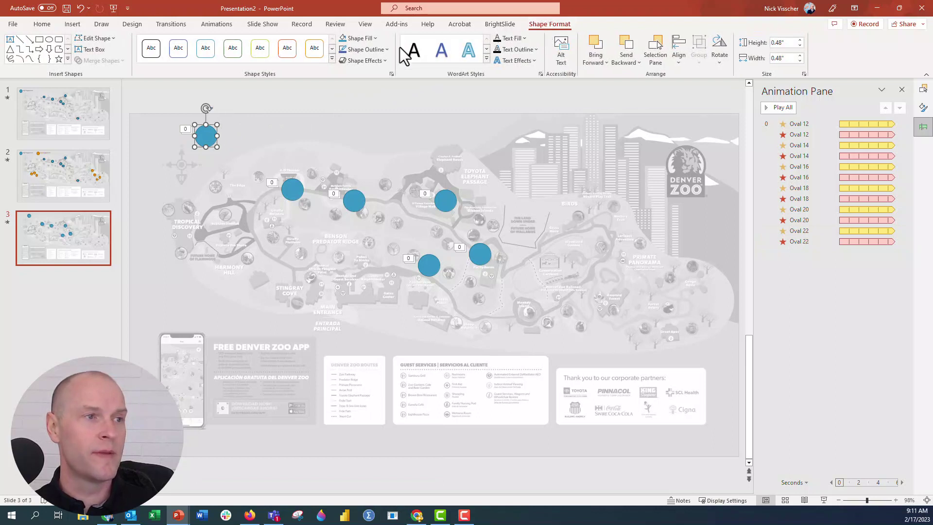
left_click(311, 55)
left_click(368, 40)
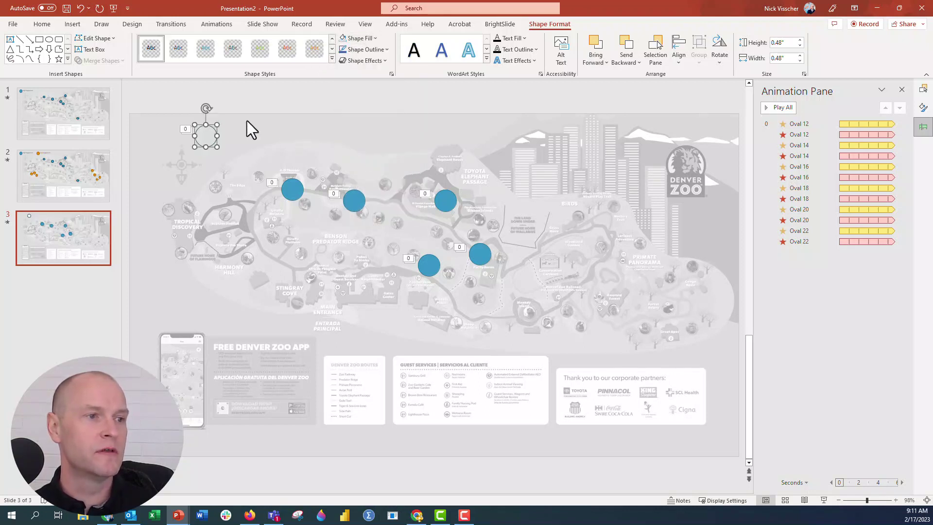
left_click(213, 116)
left_click_drag(176, 101, 236, 156)
key("Delete")
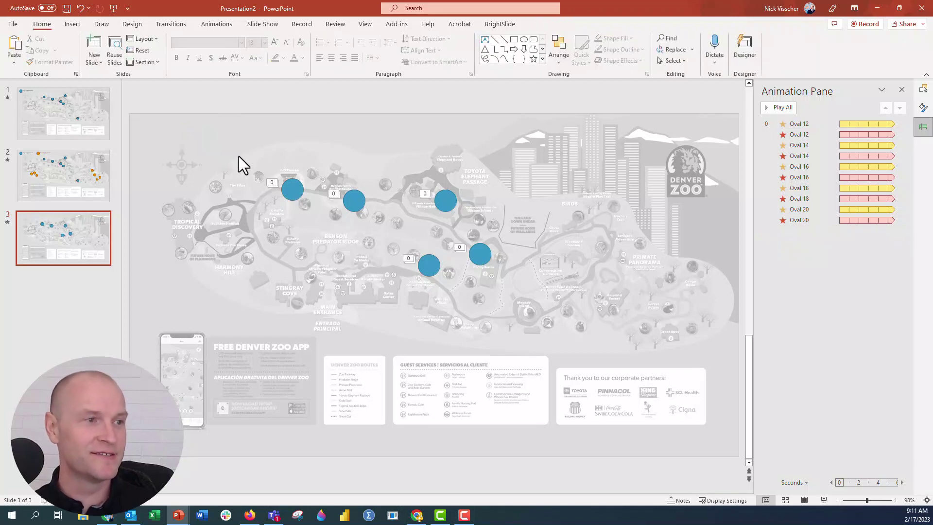
left_click_drag(264, 100, 323, 229)
key("ctrl+d")
Move the new circle copy to the map's top-left and fill it orange.
left_click_drag(301, 195, 225, 125)
left_click(179, 100)
left_click(196, 126)
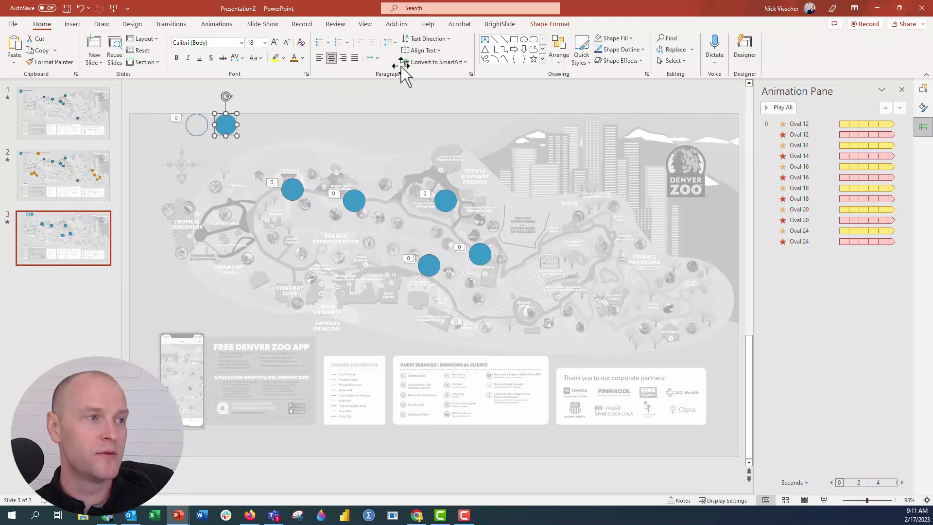
left_click(539, 22)
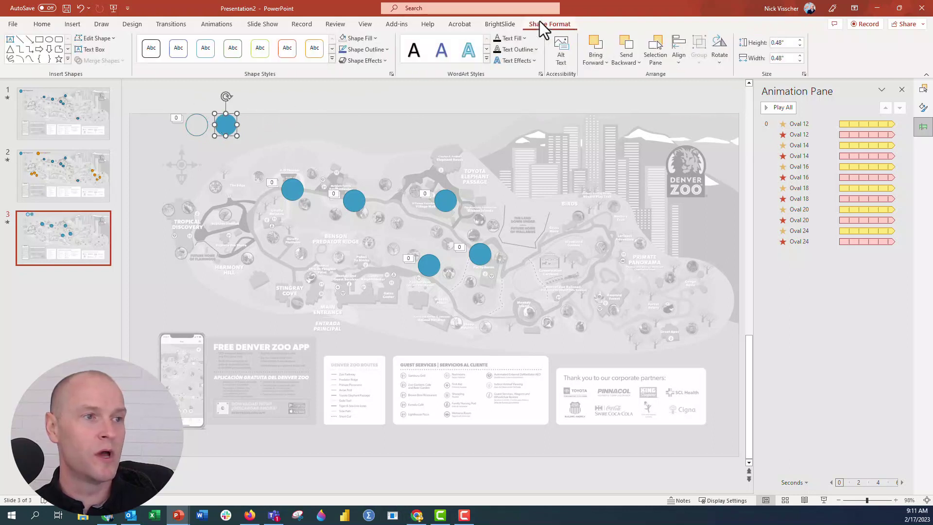
left_click(370, 41)
left_click(417, 63)
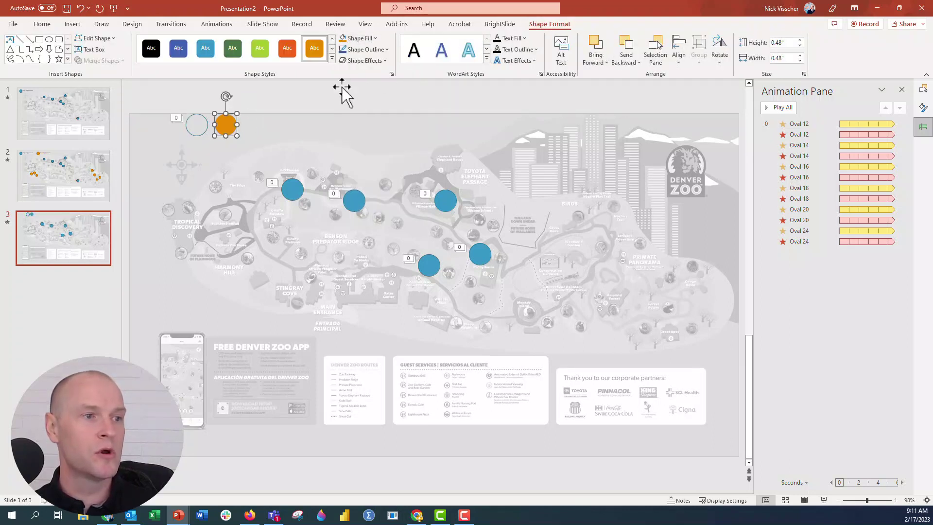
Give the adjacent ring a dark orange outline and stack it back onto the orange dot.
left_click(195, 136)
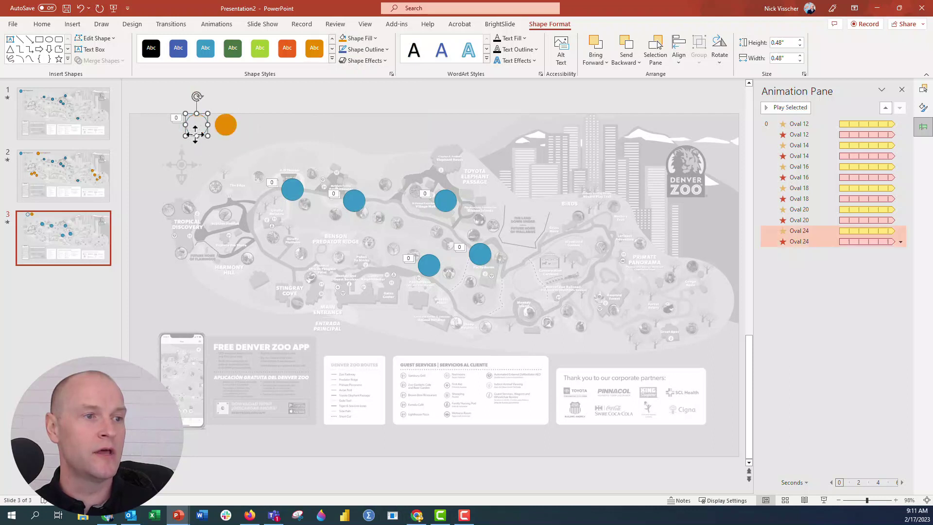
left_click(387, 50)
left_click(417, 106)
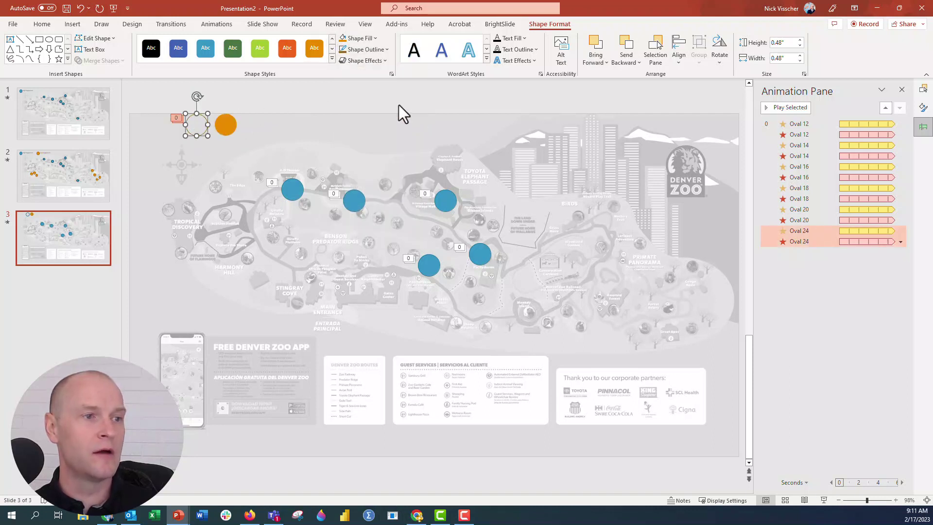
left_click(229, 92)
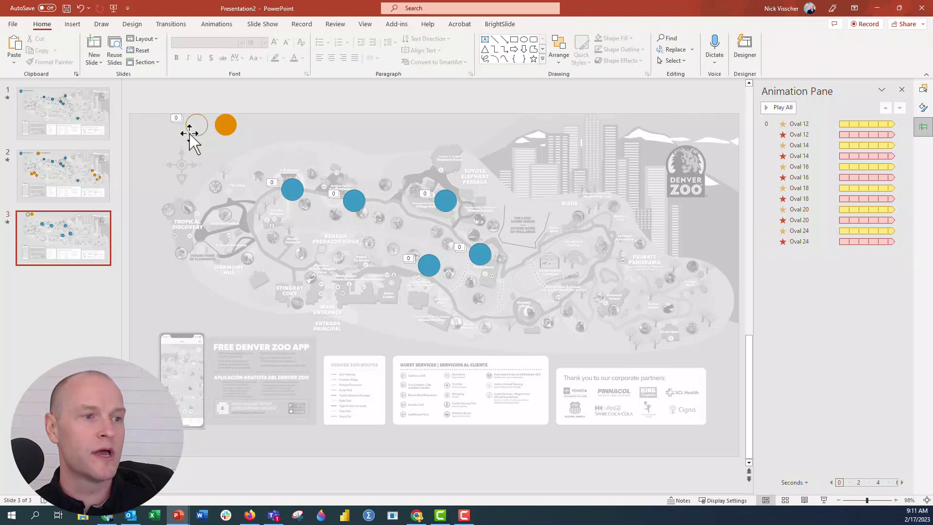
left_click_drag(191, 134, 217, 131)
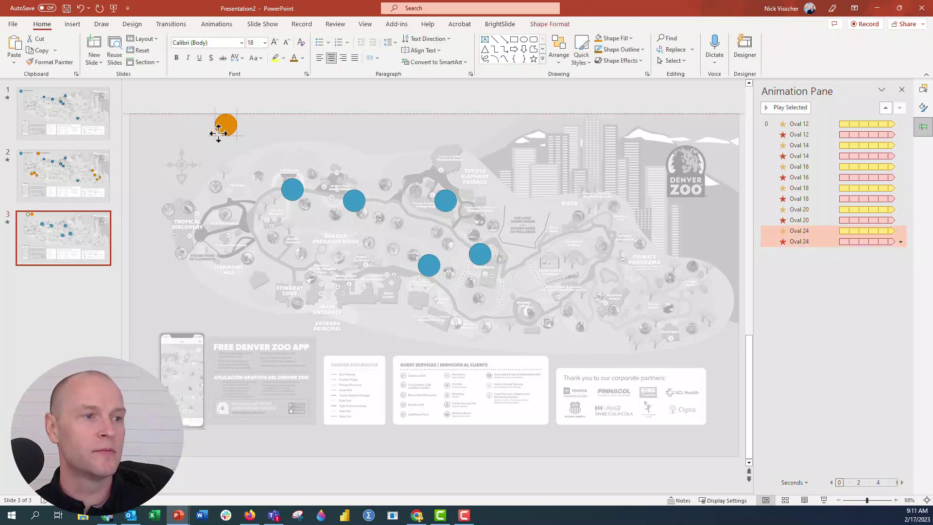
left_click(193, 100)
left_click_drag(196, 98, 259, 156)
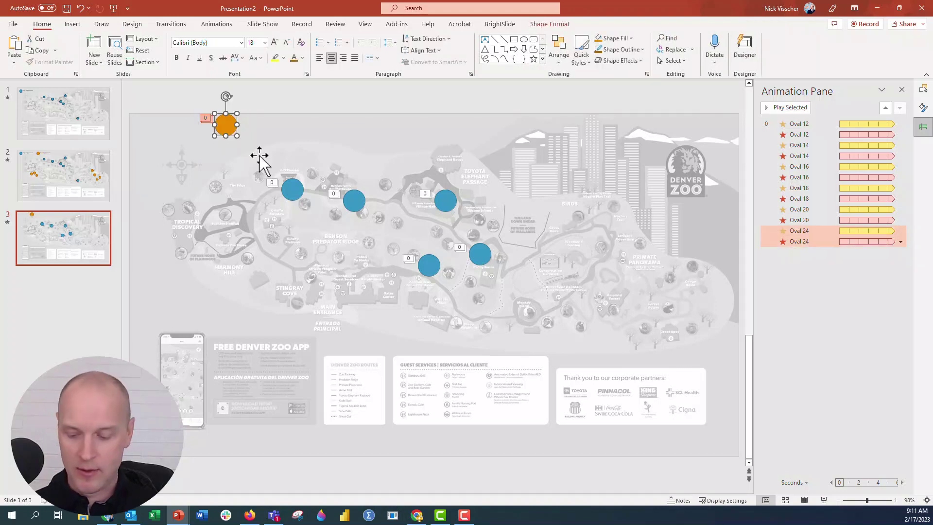
Duplicate the orange marker and place the copy near Tropical Discovery on the map's left.
key("ctrl+d")
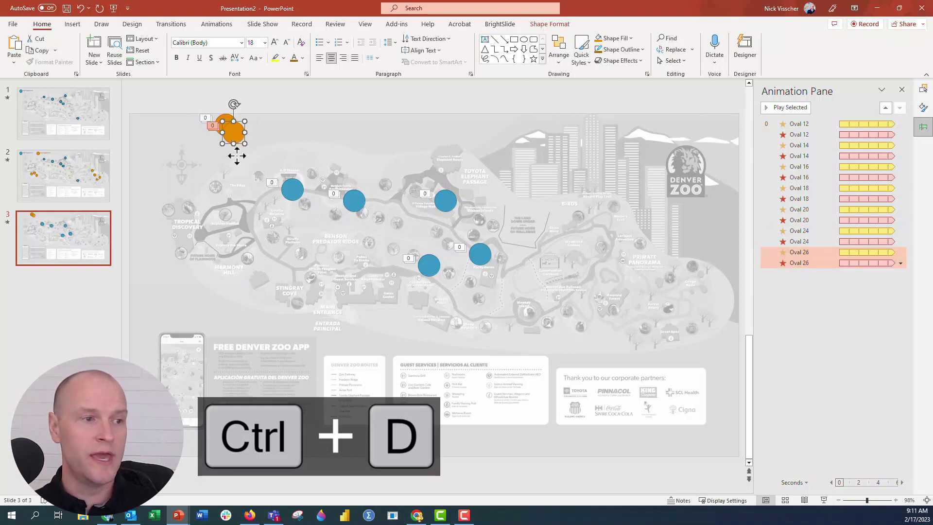
left_click_drag(236, 136, 252, 266)
left_click(238, 144)
left_click_drag(238, 143, 202, 95)
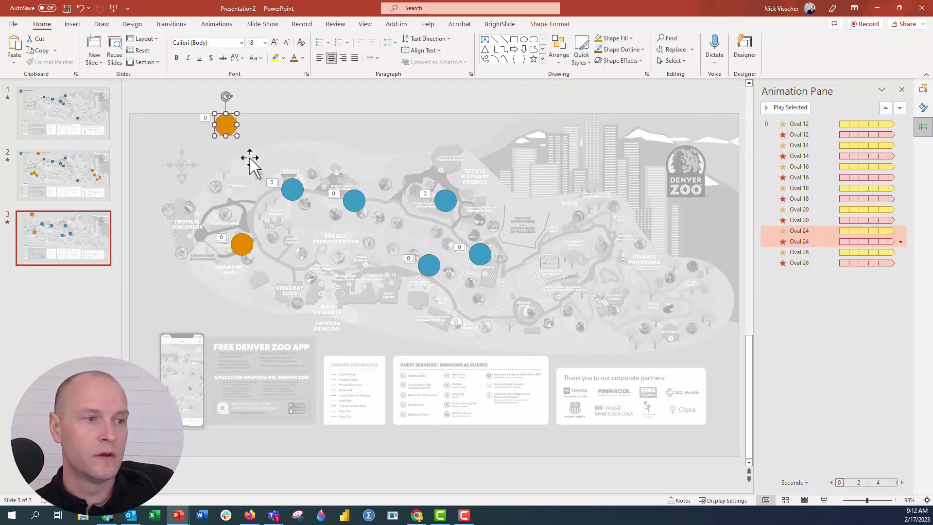
left_click_drag(226, 124, 264, 275)
Duplicate three more orange markers and spread them across the map's right side.
key("ctrl+d")
key("ctrl+d")
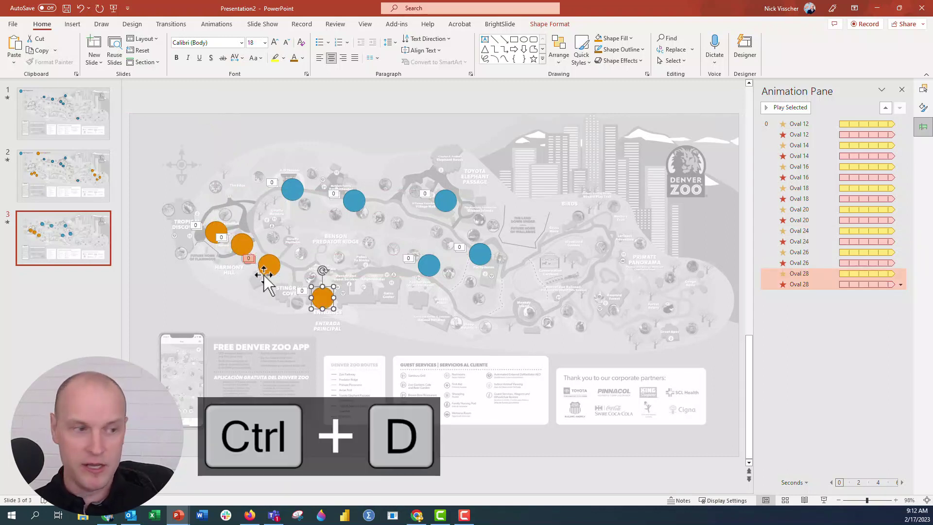
left_click_drag(323, 298, 538, 323)
key("ctrl+d")
left_click_drag(719, 367, 492, 291)
key("ctrl+d")
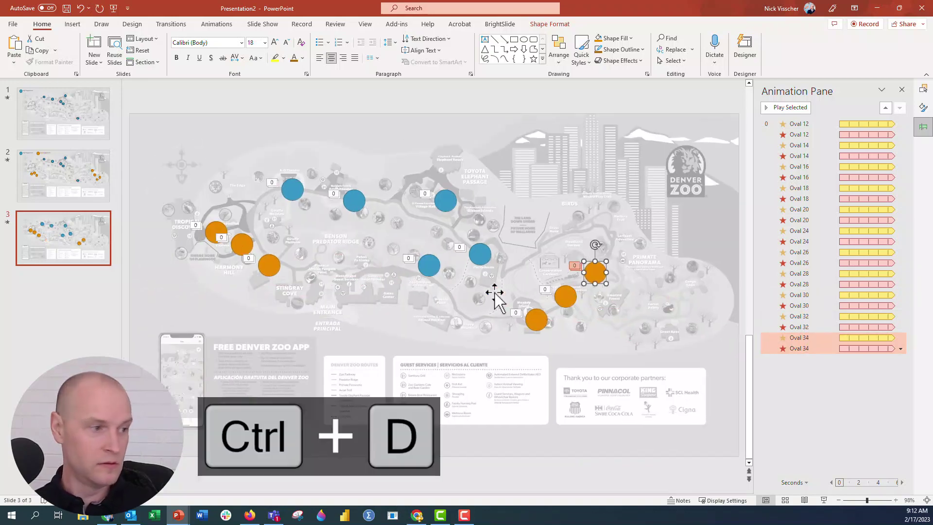
left_click_drag(594, 270, 575, 204)
left_click(443, 109)
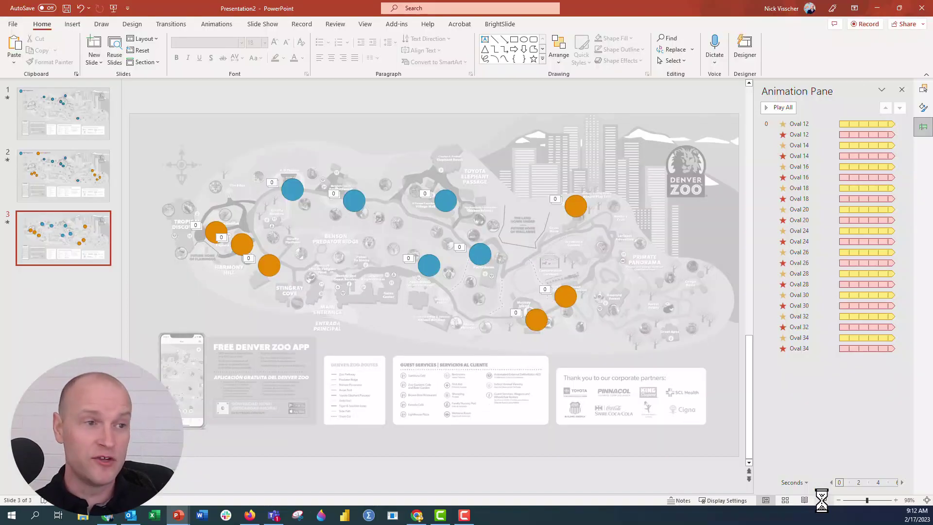
Insert a small light-blue oval at the slide's top left for the legend.
left_click(68, 27)
left_click(176, 64)
left_click(211, 86)
left_click(140, 124)
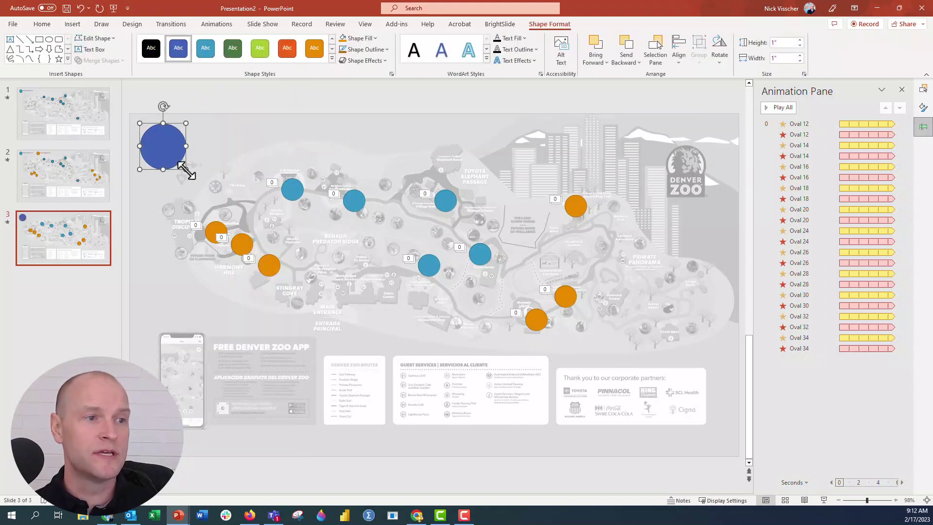
left_click_drag(186, 169, 163, 146)
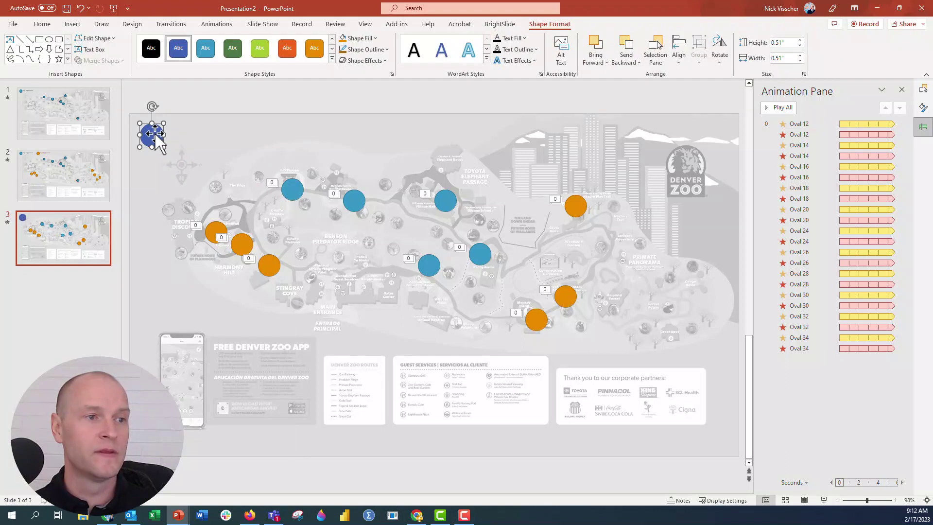
left_click(206, 51)
Duplicate the legend circle, move it right, and make it orange.
key("ctrl+d")
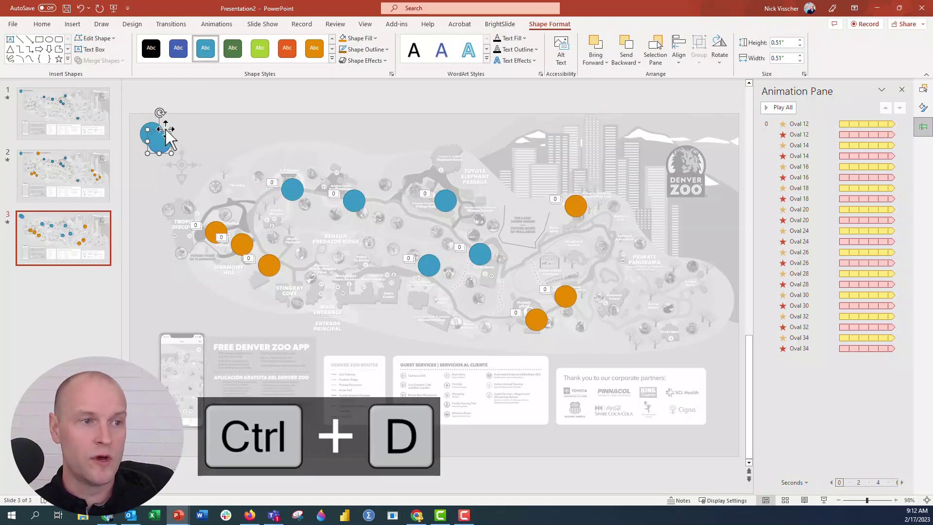
left_click_drag(167, 136, 266, 127)
left_click(314, 49)
left_click(226, 100)
Add a 'Most Popular' text box beside the blue legend circle.
left_click(74, 25)
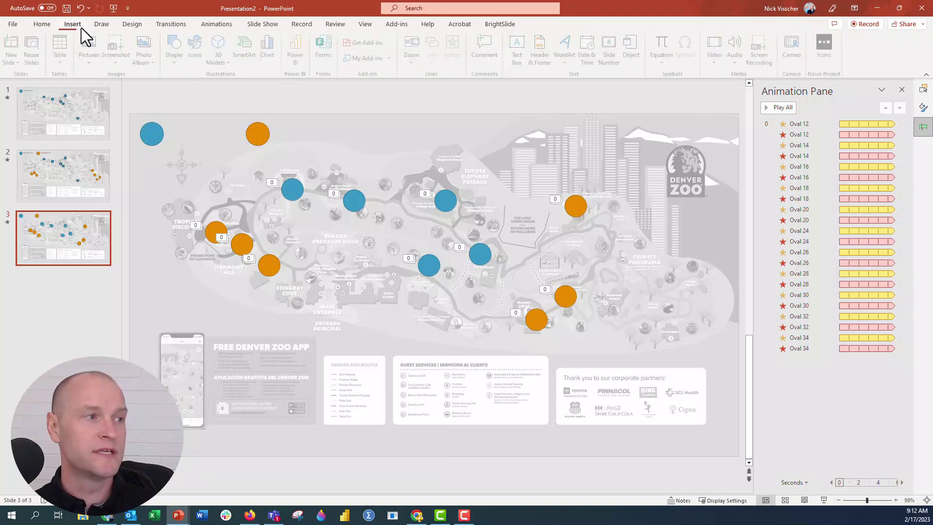
left_click(518, 49)
left_click_drag(323, 134, 418, 155)
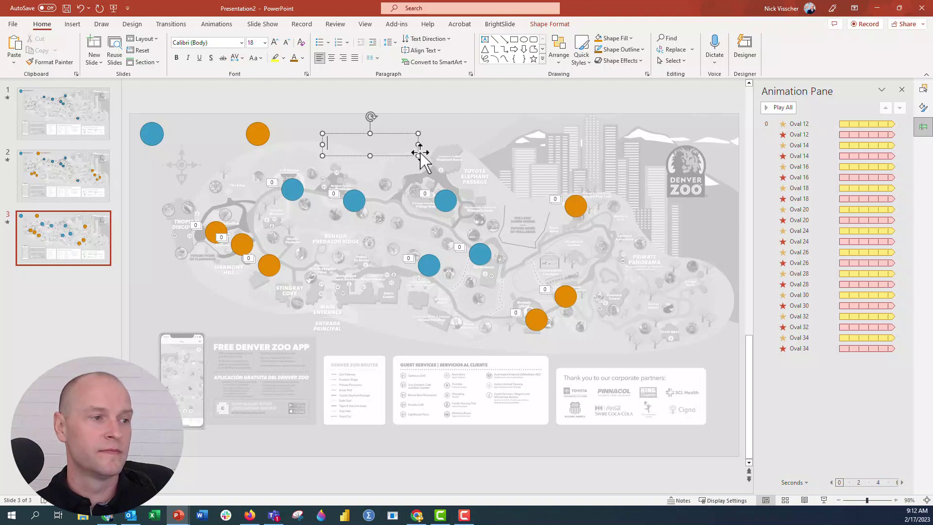
type("Most Popular")
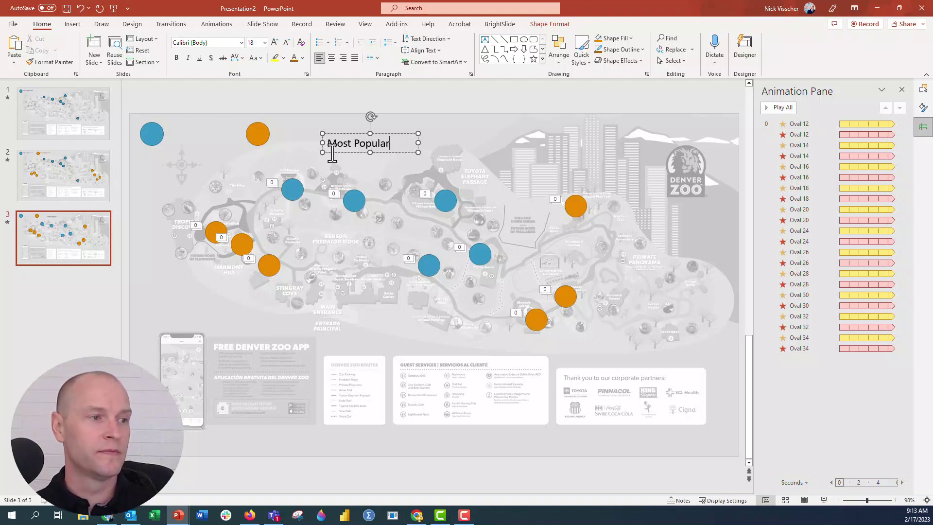
left_click_drag(331, 153, 170, 143)
Copy the label beside the orange circle and change it to 'Least Popular'.
key("ctrl+d")
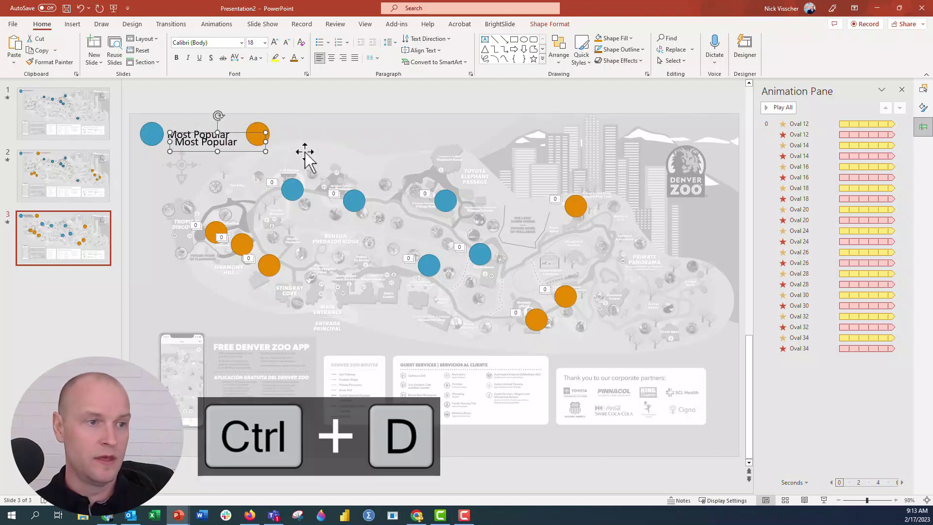
left_click_drag(174, 151, 274, 145)
double_click(284, 135)
type("Least")
left_click(213, 102)
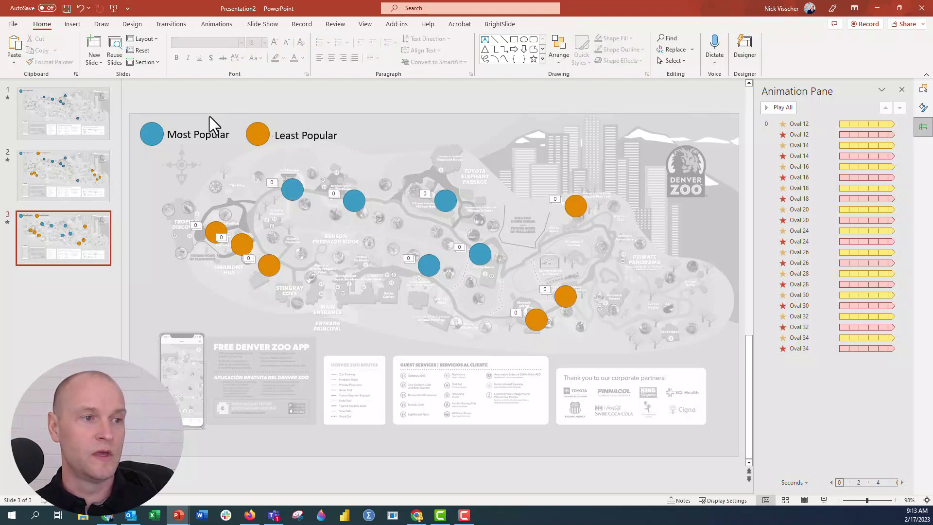
Colour the 'Most Popular' text blue and the 'Least Popular' text orange.
left_click(208, 120)
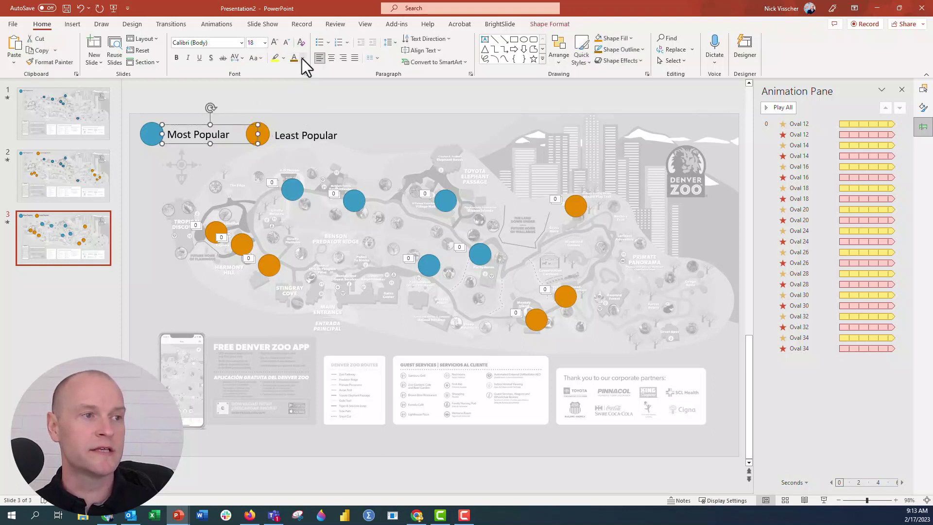
left_click(303, 58)
left_click(335, 115)
left_click(301, 138)
left_click_drag(337, 136, 273, 137)
left_click(303, 58)
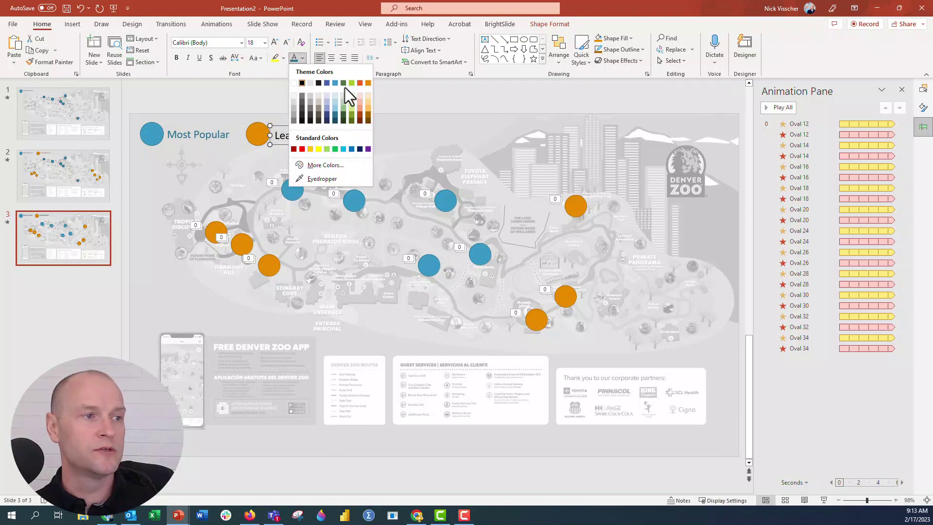
left_click(367, 83)
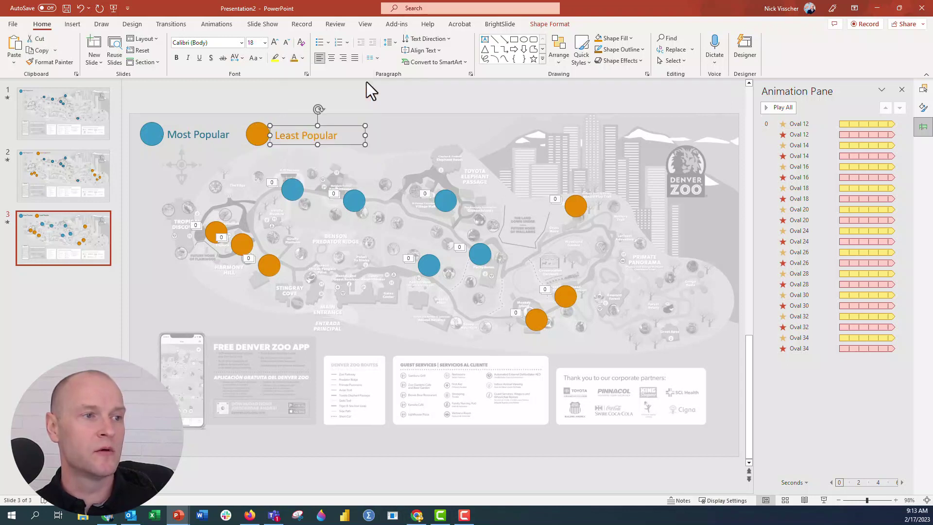
left_click(303, 58)
left_click(349, 112)
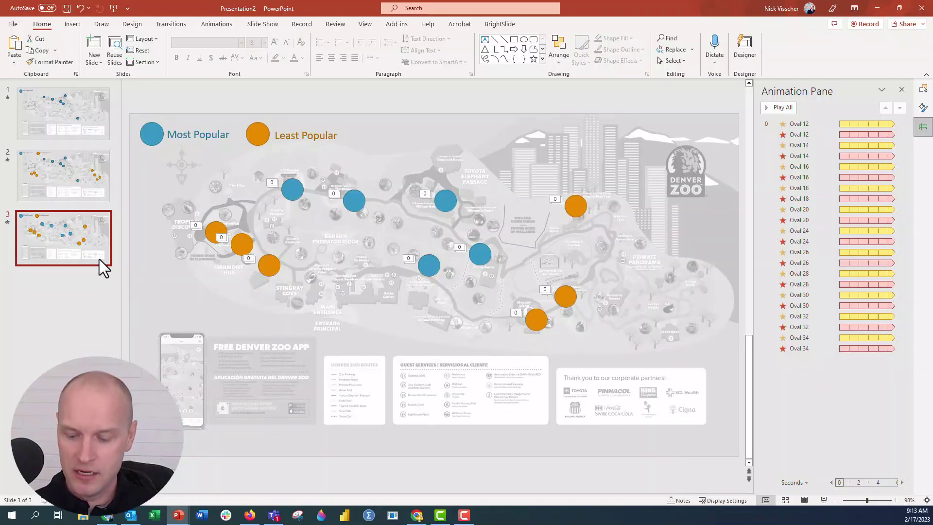
Duplicate the map slide as slide 4, then delete slide 3's orange Least Popular legend entry.
key("ctrl+d")
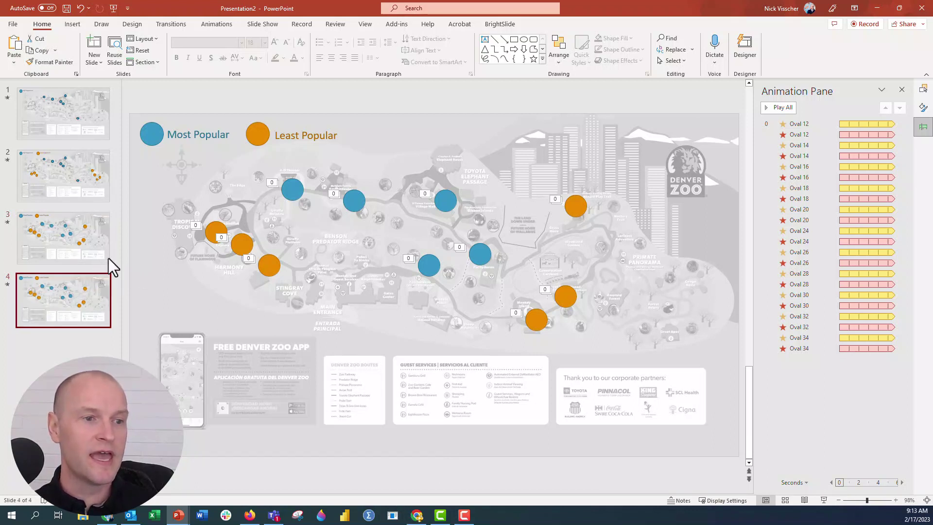
left_click(109, 258)
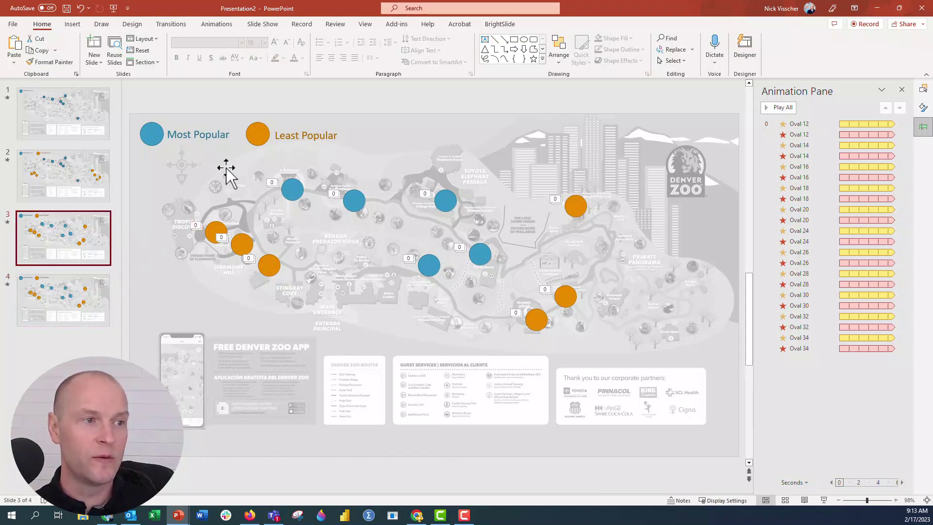
left_click(258, 139)
left_click(290, 137, "shift")
key("Delete")
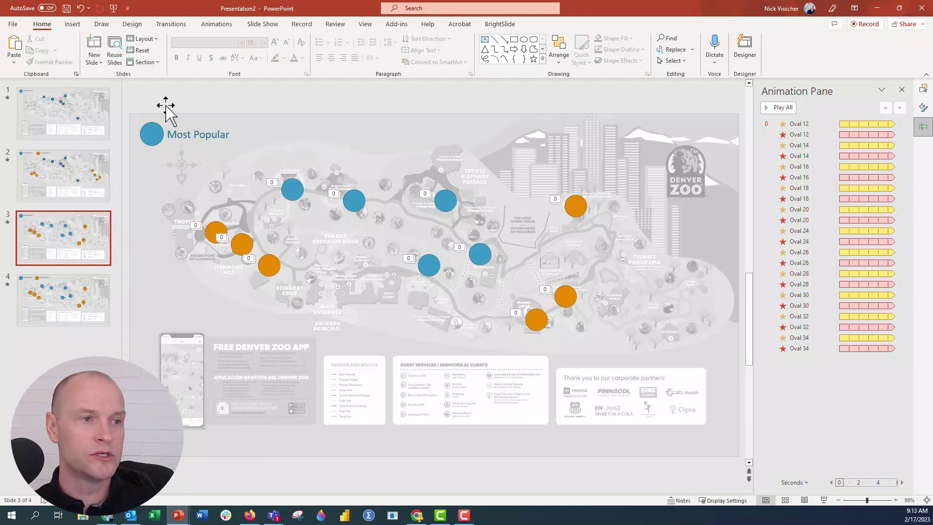
Delete the three left and three right orange markers from slide 3.
left_click(150, 205)
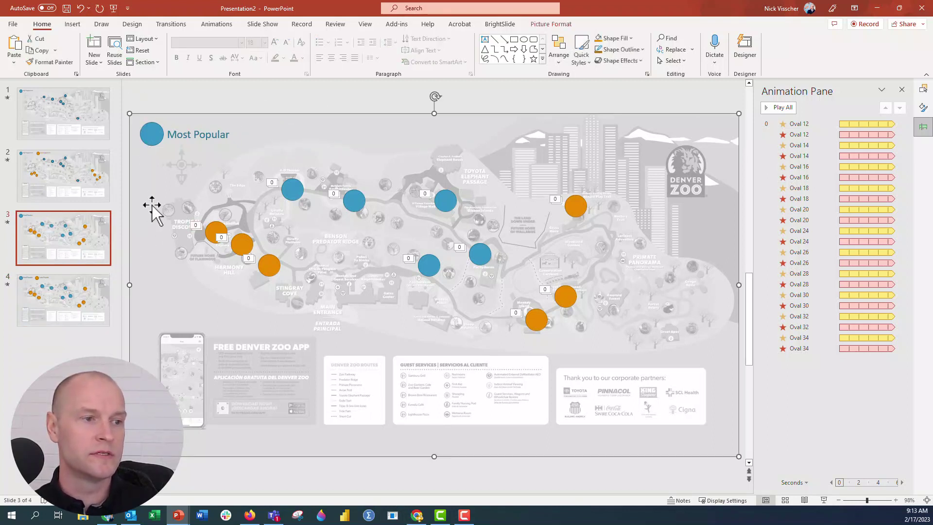
left_click(125, 220)
left_click_drag(125, 219, 346, 313)
key("Delete")
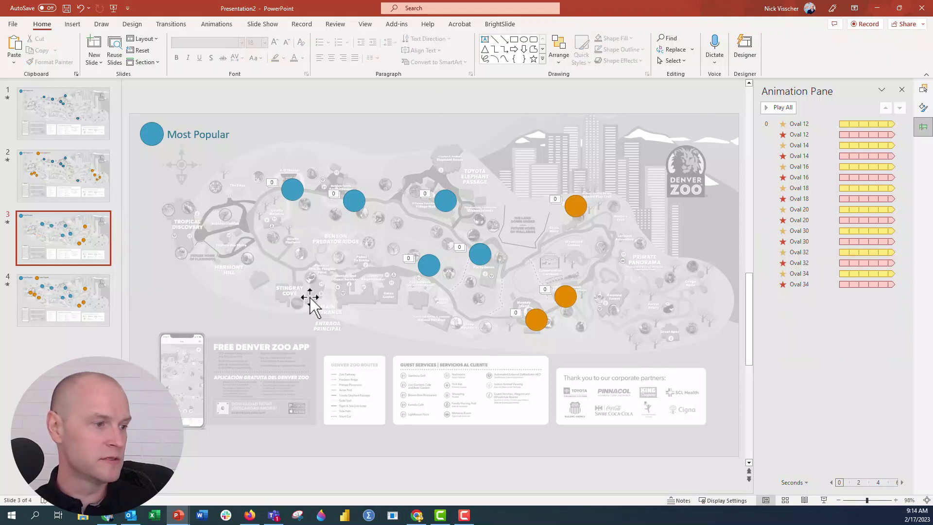
left_click_drag(636, 472, 518, 128)
key("Delete")
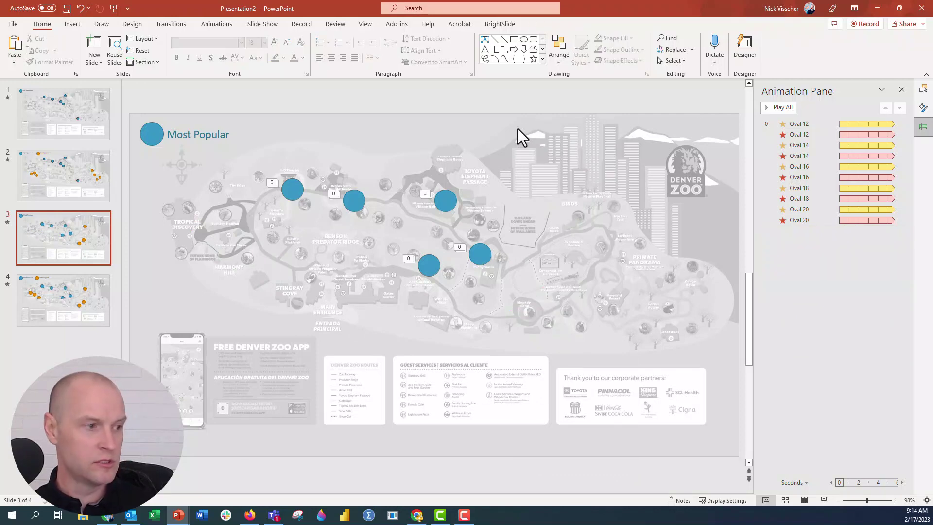